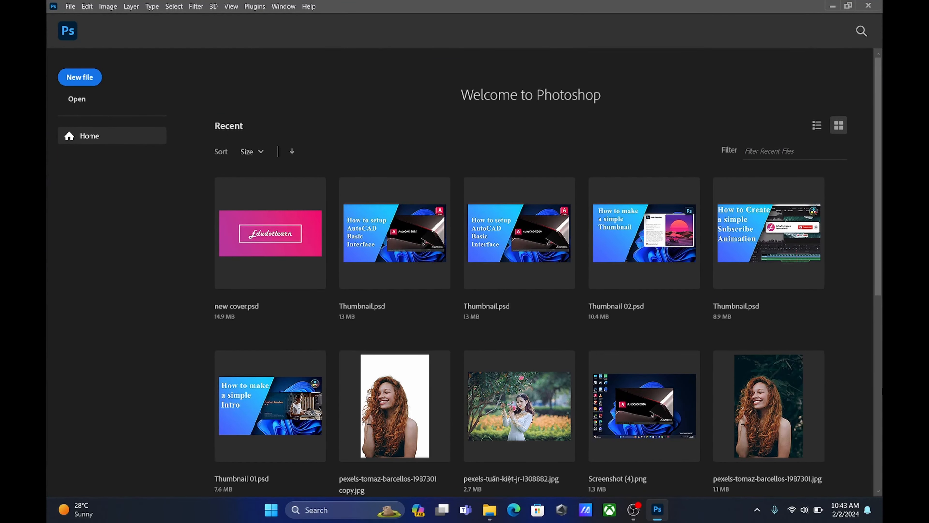
# Open the Pexels photo numbered 1308882 of the woman in white and unlock its Background layer
pyautogui.hotkey('ctrl', 'o')
pyautogui.click(288, 104)
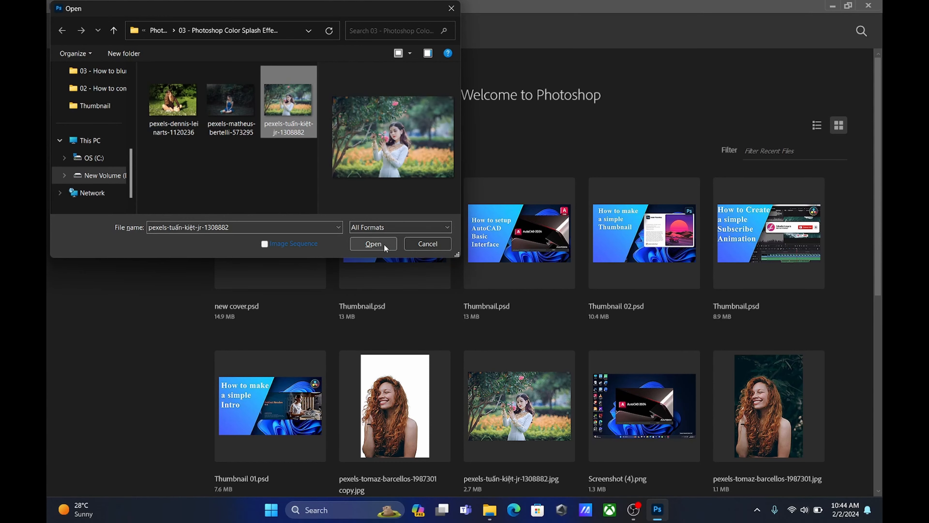
pyautogui.click(374, 244)
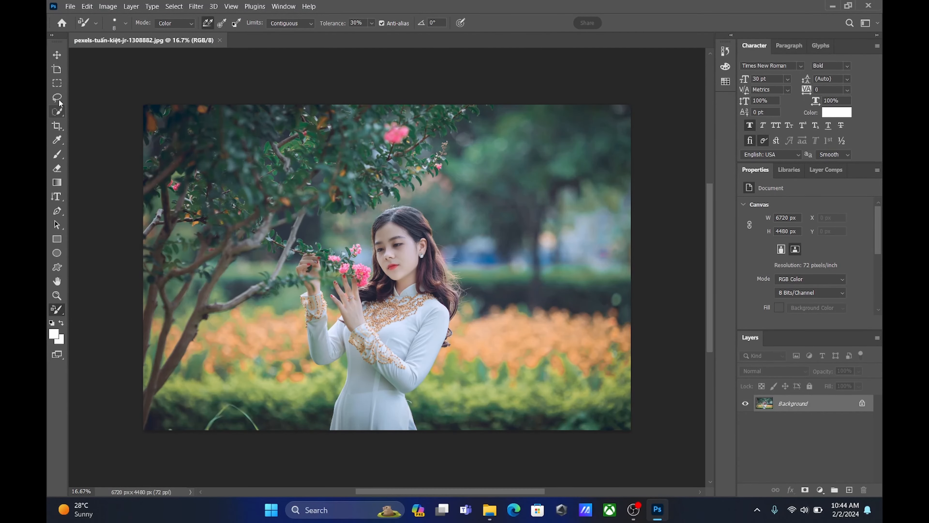
pyautogui.click(862, 405)
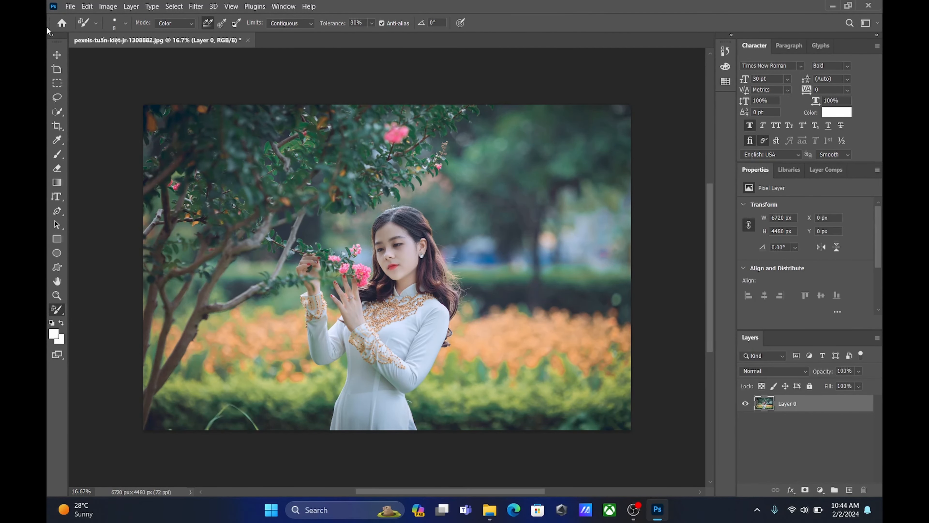
# Select the woman with the Quick Selection tool, and subtract the pink flowers and leaves between her hands with a 40 px brush
pyautogui.click(57, 113)
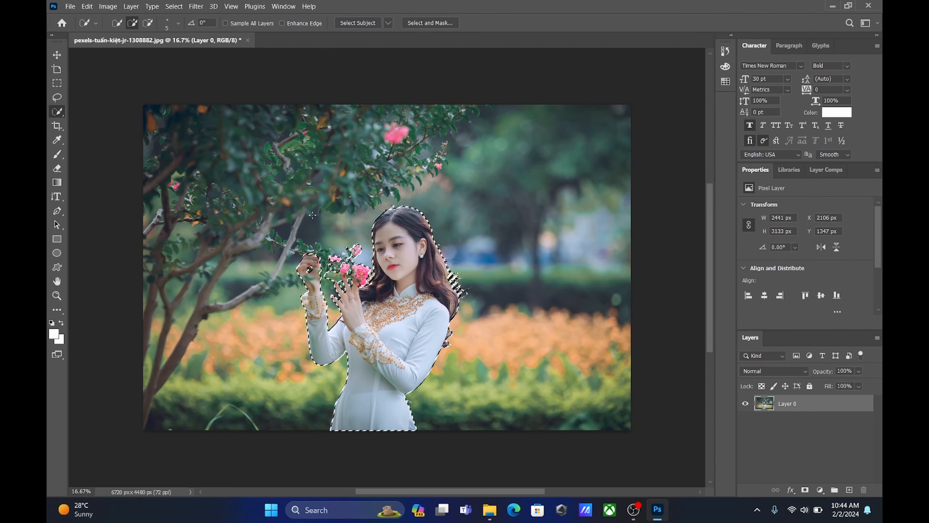
pyautogui.scroll(5, 311, 276)
pyautogui.scroll(3, 313, 280)
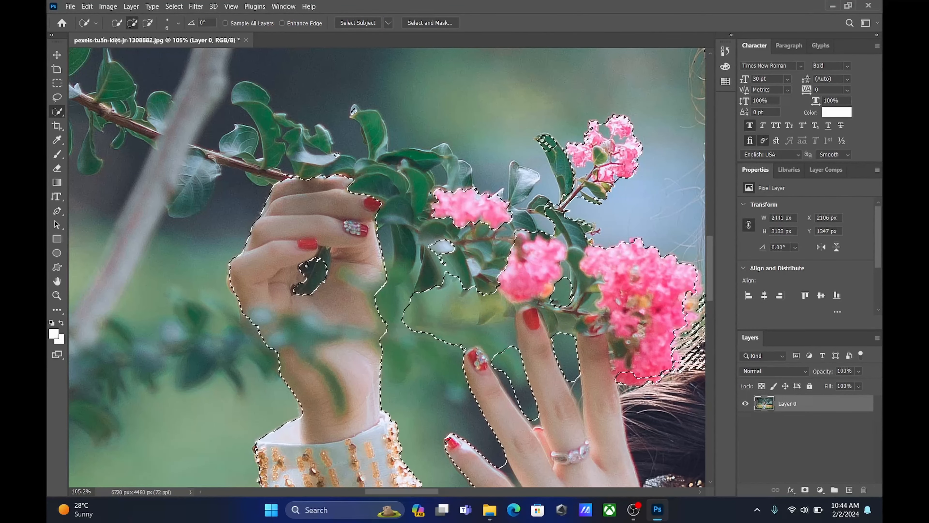
pyautogui.press(']')
pyautogui.press(']')
pyautogui.press(']')
pyautogui.press(']')
pyautogui.press(']')
pyautogui.press(']')
pyautogui.press(']')
pyautogui.press(']')
pyautogui.press(']')
pyautogui.press(']')
pyautogui.press(']')
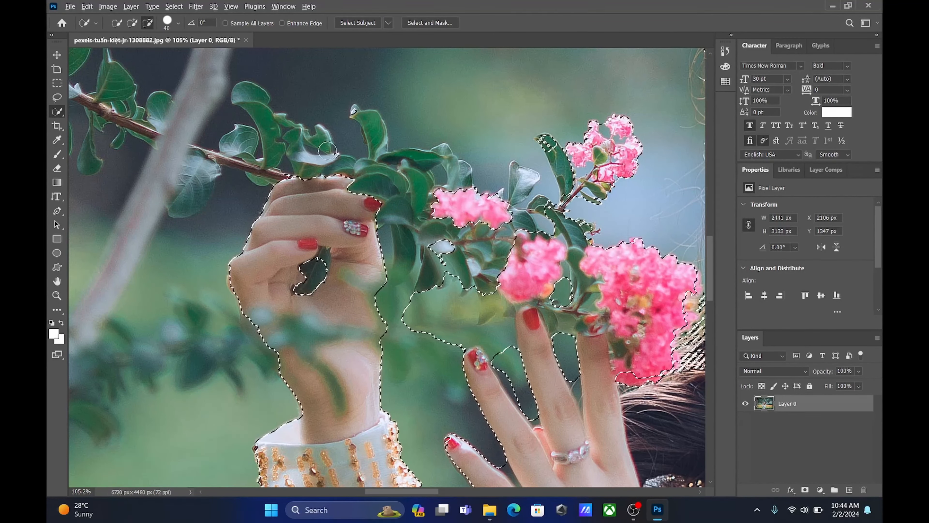
pyautogui.moveTo(337, 154)
pyautogui.keyDown('alt'); pyautogui.mouseDown()
pyautogui.moveTo(463, 215)
pyautogui.moveTo(428, 326)
pyautogui.mouseUp(); pyautogui.keyUp('alt')
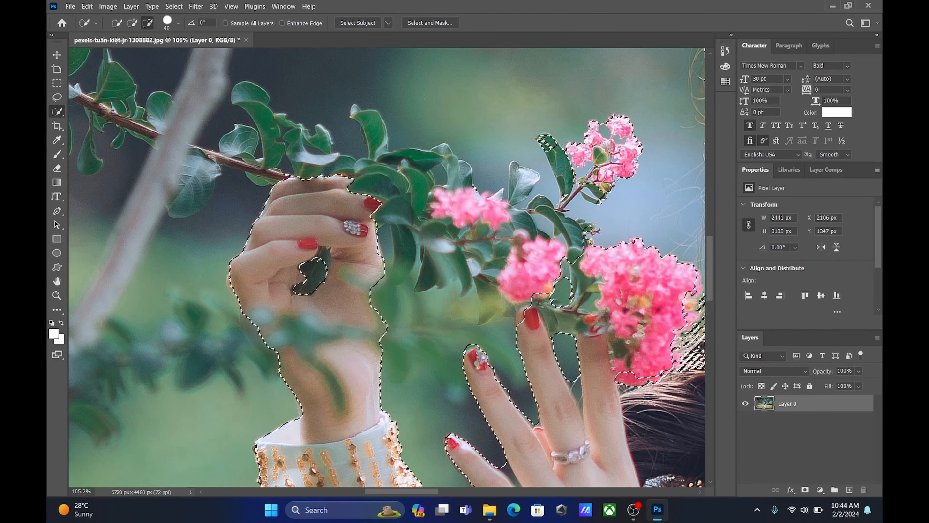
pyautogui.moveTo(618, 125)
pyautogui.keyDown('alt'); pyautogui.mouseDown()
pyautogui.moveTo(638, 252)
pyautogui.moveTo(541, 289)
pyautogui.moveTo(536, 259)
pyautogui.mouseUp(); pyautogui.keyUp('alt')
# Touch up the selection along the raised hand's top knuckles and undo the last stroke of the 15 px brush
pyautogui.scroll(6, 334, 239)
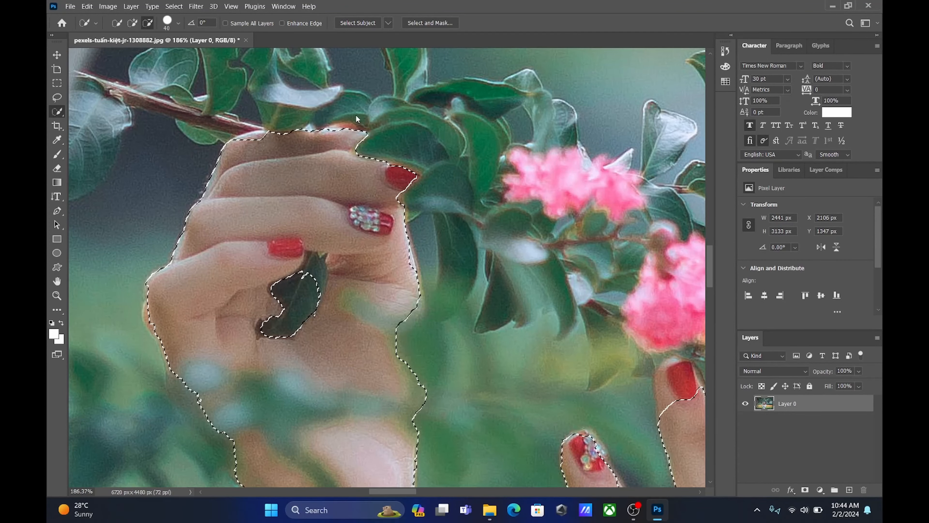
pyautogui.click(254, 144)
pyautogui.scroll(4, 307, 147)
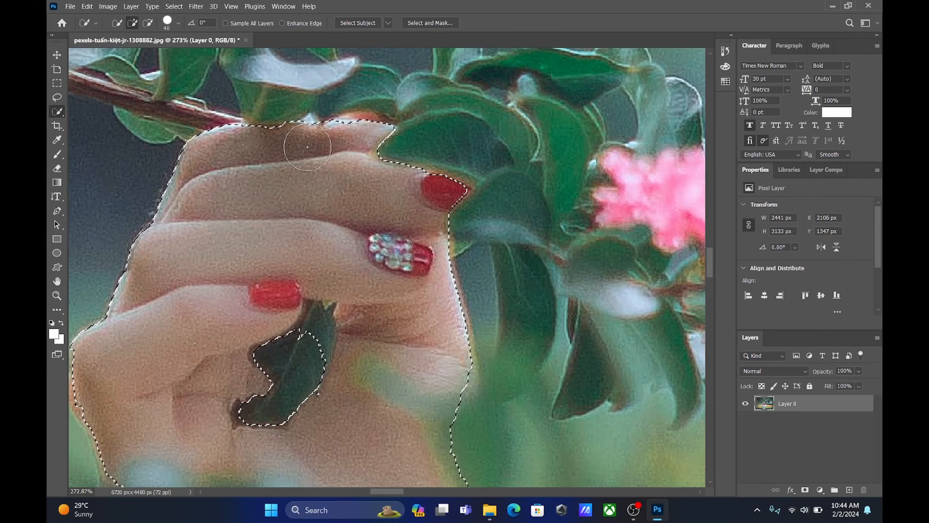
pyautogui.moveTo(348, 108); pyautogui.dragTo(336, 115)
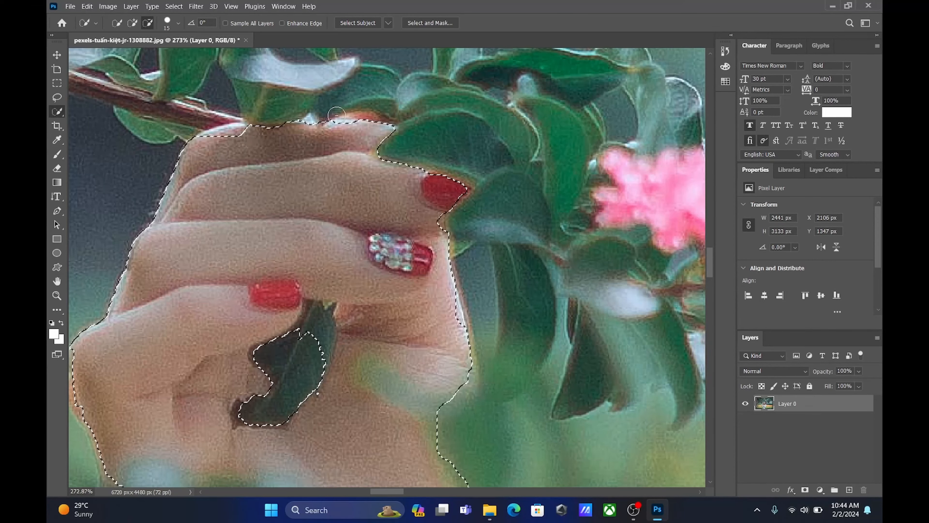
pyautogui.hotkey('ctrl', 'z')
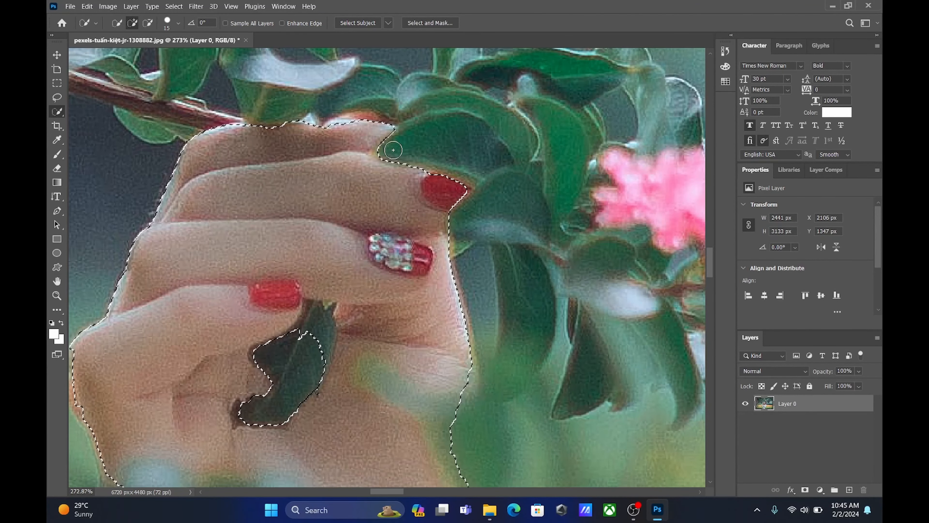
# Refine the selection between the dark leaf and the uppermost red nail with a 7 px brush, undoing the last stroke
pyautogui.press('[')
pyautogui.press('[')
pyautogui.press('[')
pyautogui.press('[')
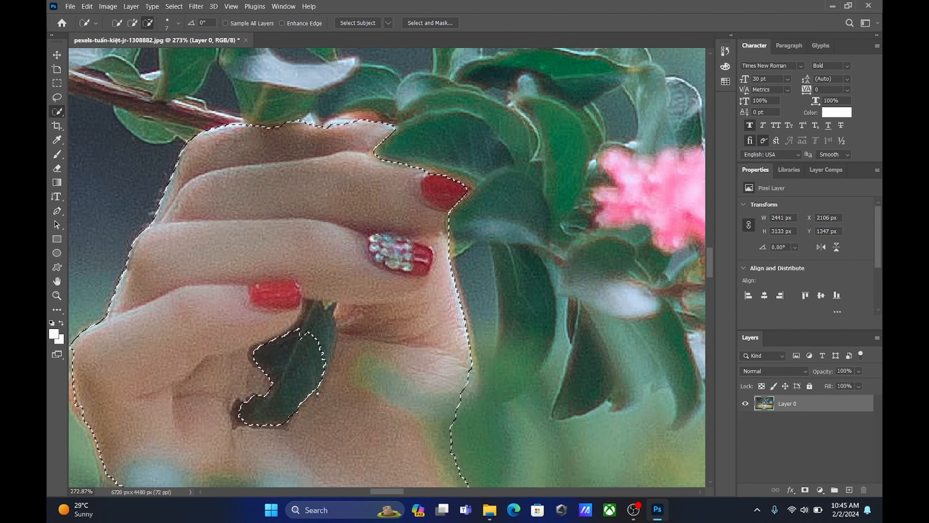
pyautogui.moveTo(410, 163); pyautogui.dragTo(464, 185)
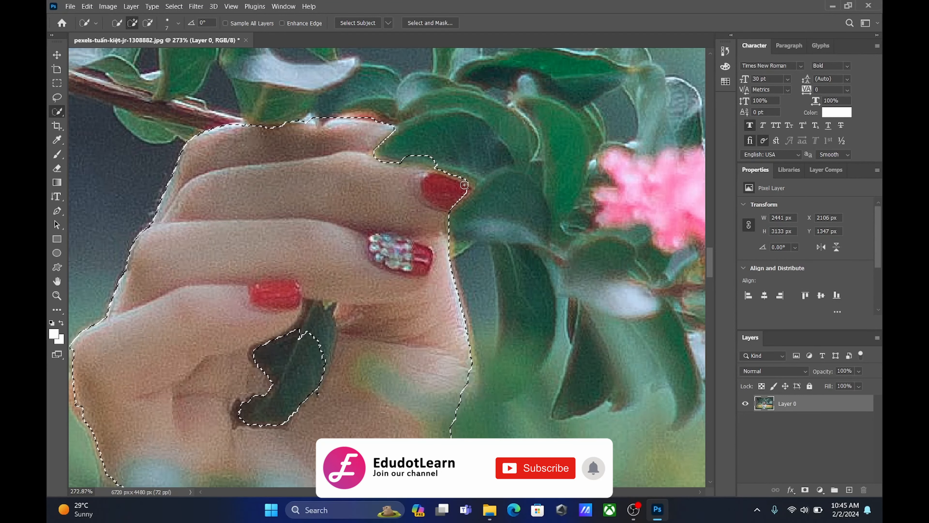
pyautogui.moveTo(390, 171)
pyautogui.mouseDown()
pyautogui.moveTo(447, 173)
pyautogui.moveTo(466, 190)
pyautogui.mouseUp()
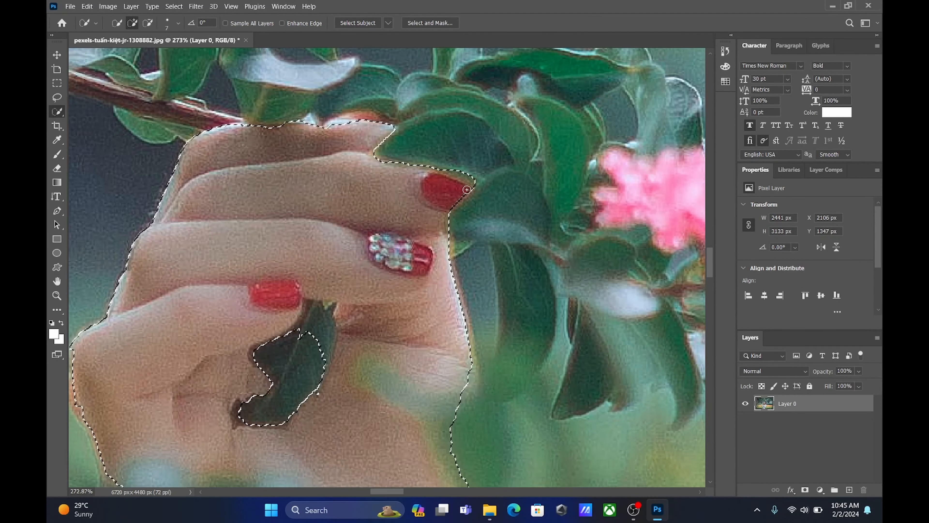
pyautogui.hotkey('ctrl', 'z')
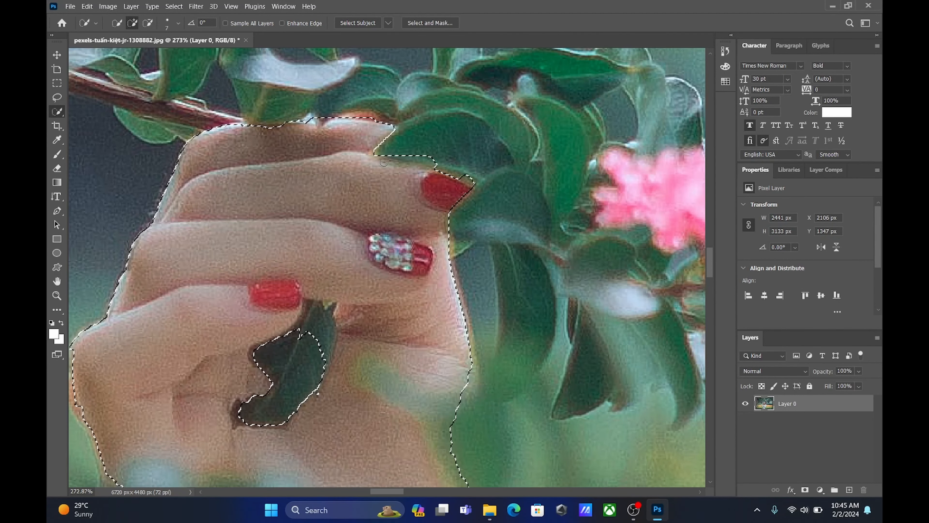
# Subtract the blurred green leaf beside the raised palm from the selection and restore the skin edge above it
pyautogui.scroll(-3, 467, 415)
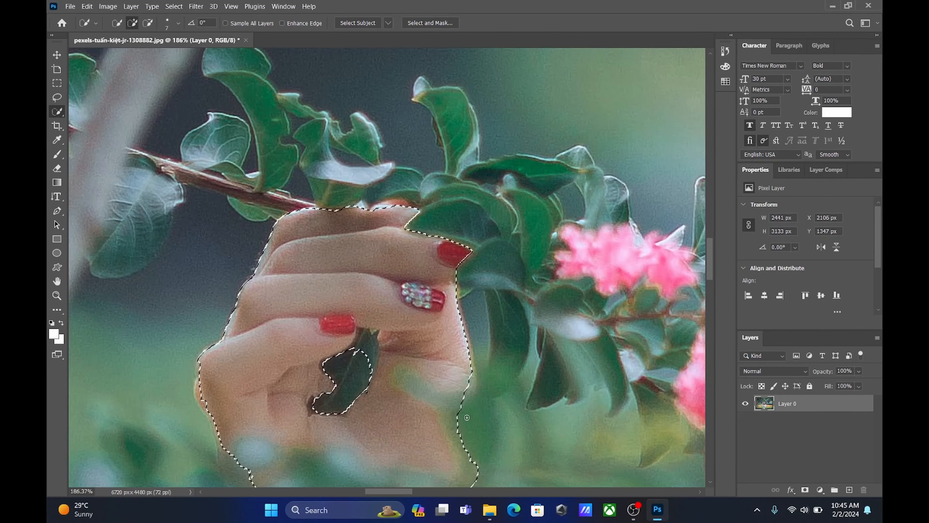
pyautogui.scroll(5, 457, 457)
pyautogui.moveTo(454, 396)
pyautogui.mouseDown()
pyautogui.moveTo(404, 348)
pyautogui.moveTo(472, 281)
pyautogui.mouseUp()
pyautogui.moveTo(394, 282); pyautogui.dragTo(477, 322)
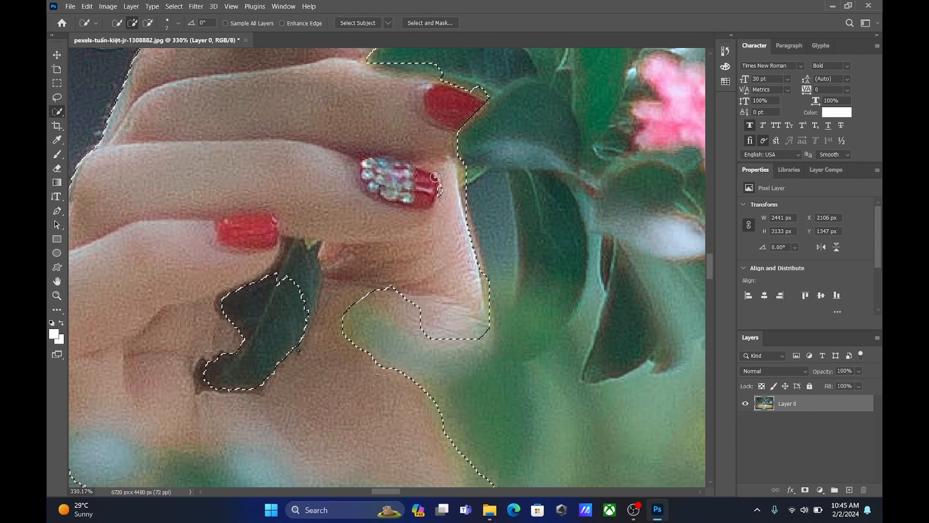
pyautogui.moveTo(392, 303)
pyautogui.mouseDown()
pyautogui.moveTo(372, 322)
pyautogui.moveTo(359, 309)
pyautogui.moveTo(358, 328)
pyautogui.moveTo(362, 311)
pyautogui.moveTo(381, 329)
pyautogui.moveTo(362, 323)
pyautogui.moveTo(393, 356)
pyautogui.moveTo(387, 377)
pyautogui.moveTo(440, 400)
pyautogui.mouseUp()
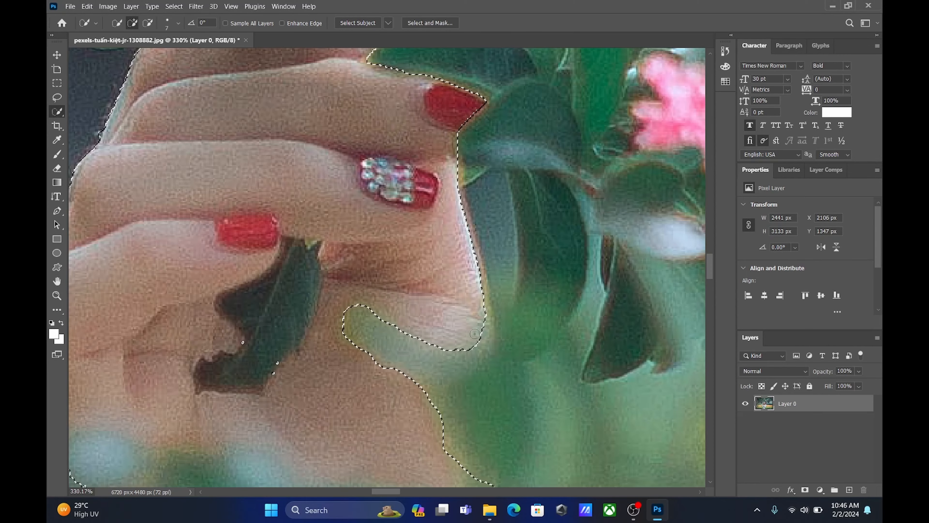
# Tighten the selection along the pale outer edge of the raised palm, above the blurred leaf
pyautogui.scroll(-3, 426, 421)
pyautogui.scroll(5, 450, 326)
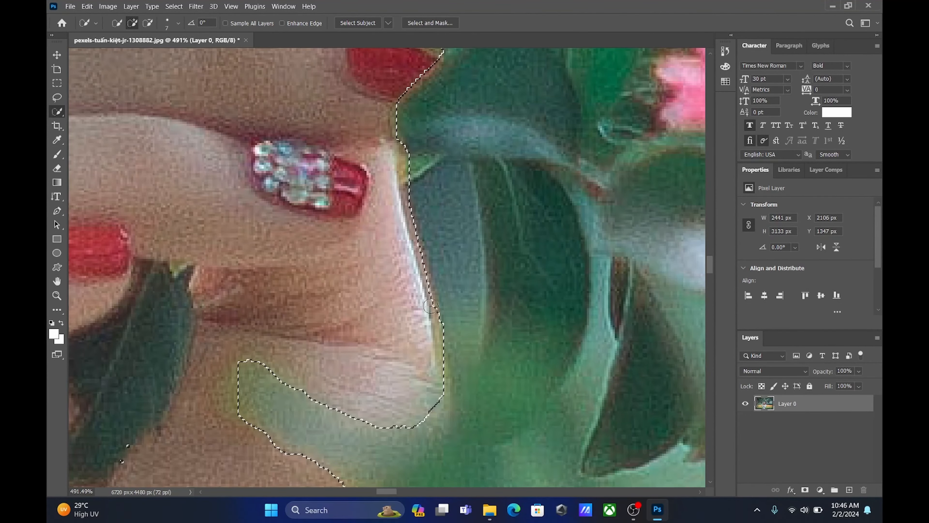
pyautogui.scroll(-3, 442, 308)
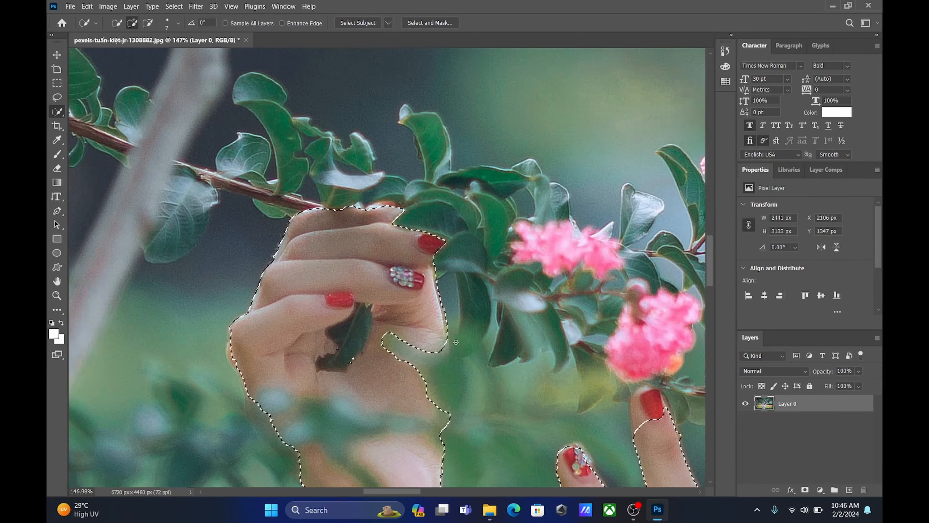
pyautogui.scroll(5, 446, 293)
pyautogui.scroll(-5, 446, 294)
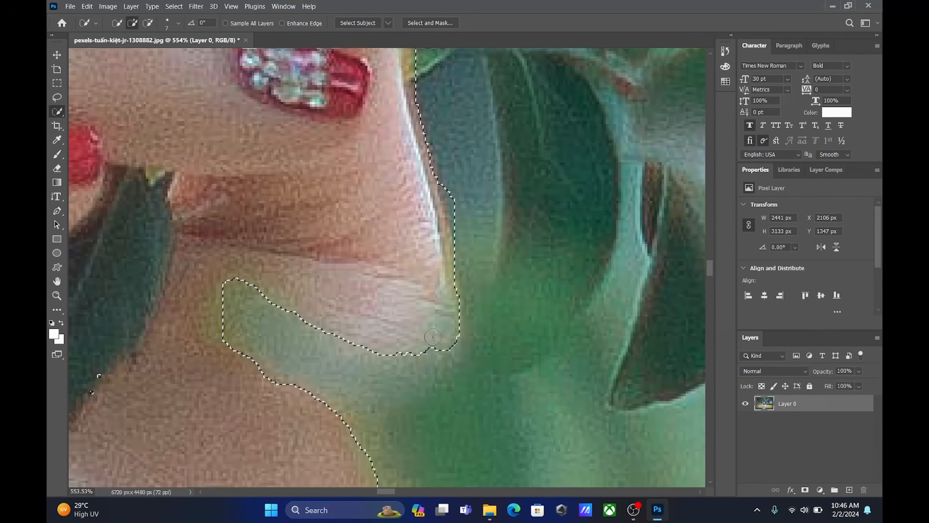
pyautogui.scroll(3, 464, 318)
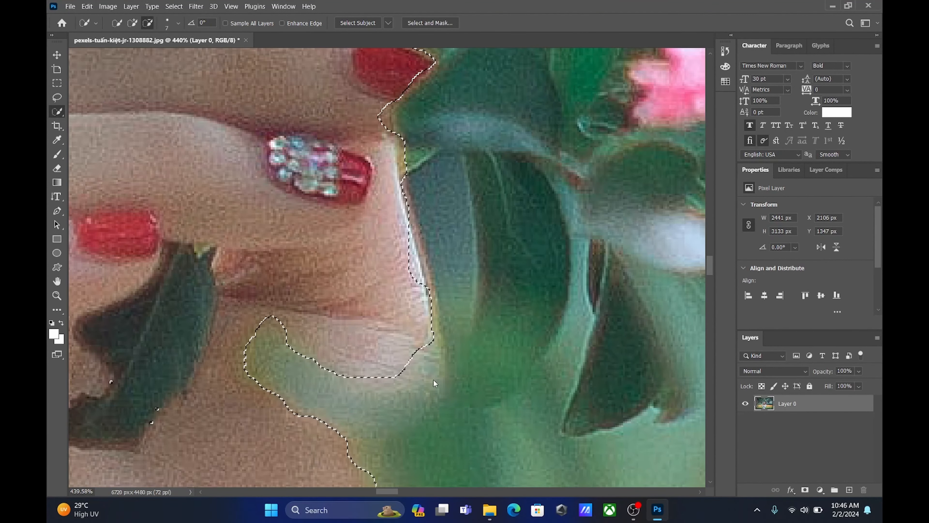
# Extend the selection to the outer contour of the raised hand's lowest knuckle
pyautogui.scroll(-6, 433, 382)
pyautogui.scroll(6, 349, 336)
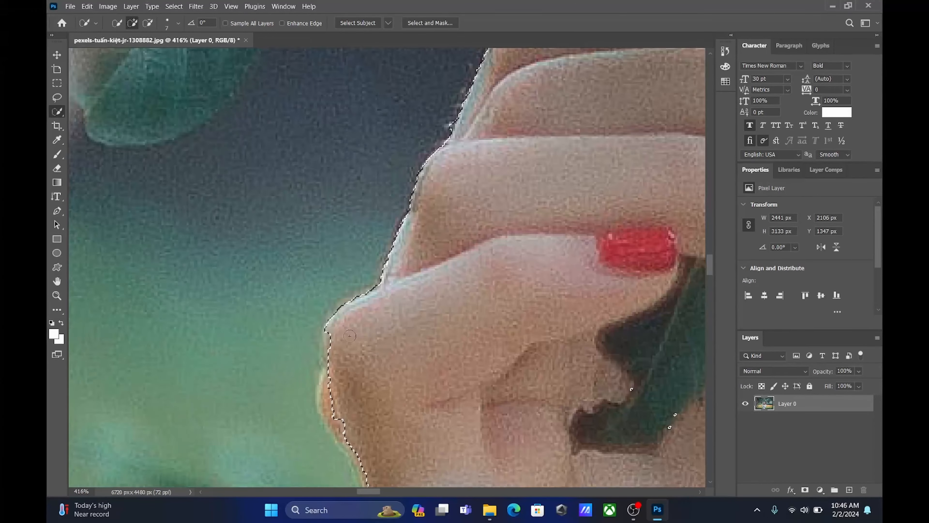
pyautogui.scroll(-5, 354, 433)
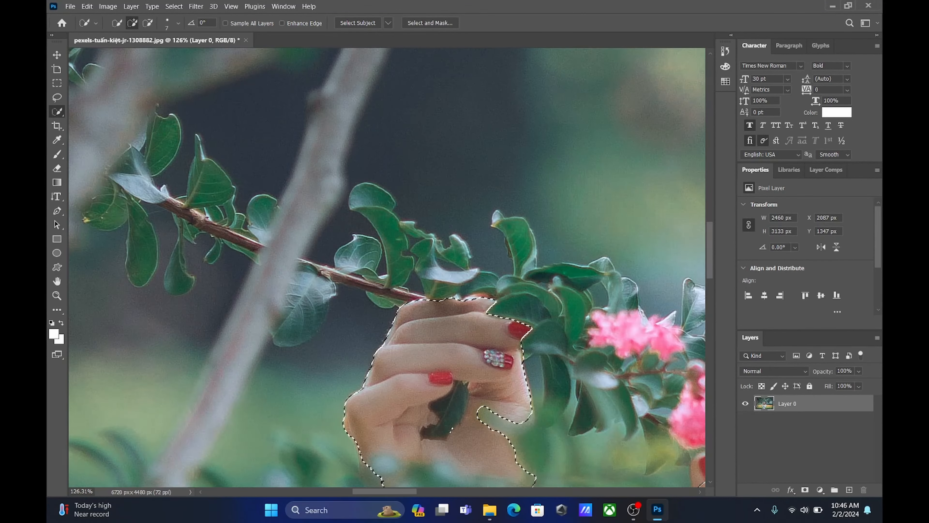
pyautogui.scroll(4, 492, 381)
pyautogui.scroll(3, 303, 349)
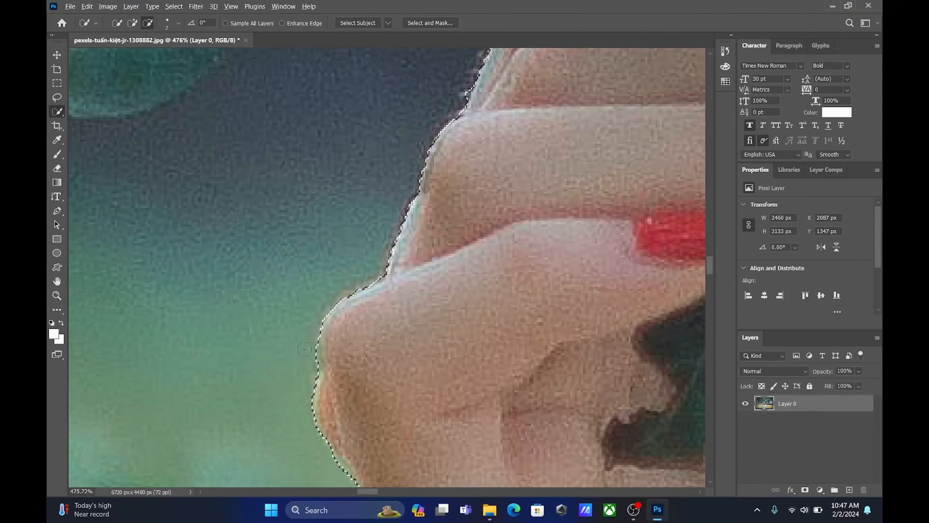
# Subtract the dark leaf held inside the raised hand from the selection, including its small pointed tip
pyautogui.scroll(-6, 311, 364)
pyautogui.scroll(5, 508, 357)
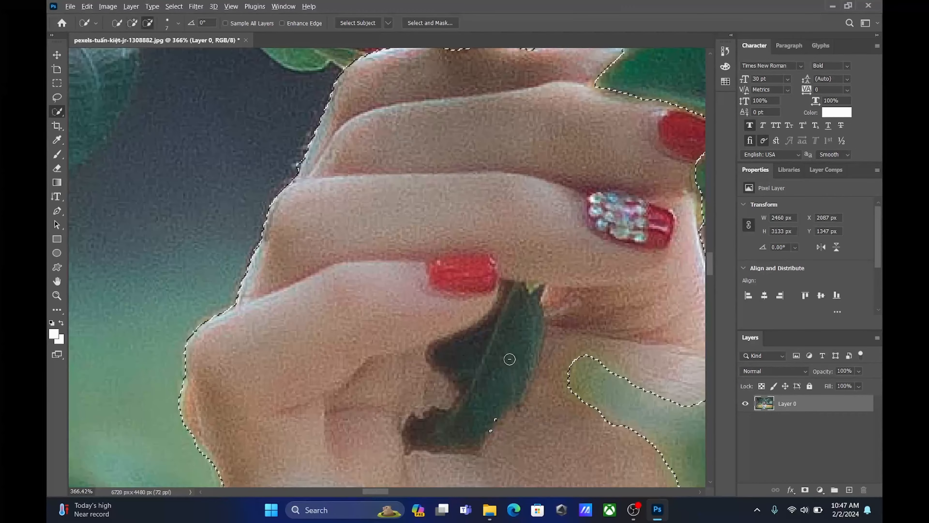
pyautogui.scroll(3, 502, 386)
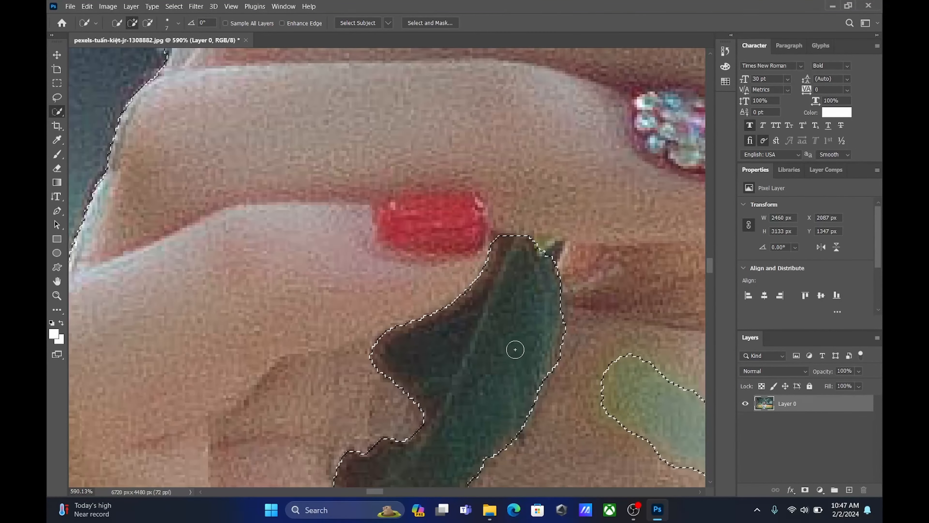
pyautogui.keyDown('alt'); pyautogui.click(552, 255); pyautogui.keyUp('alt')
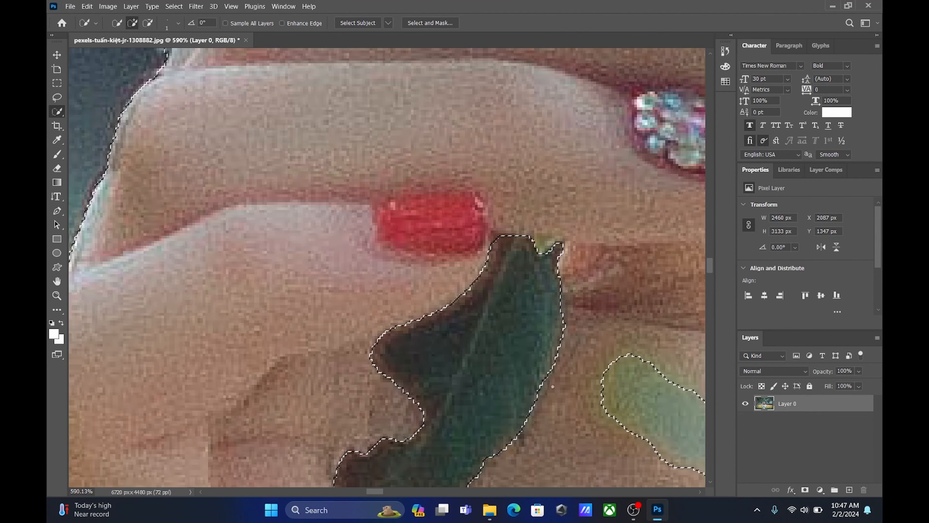
# Subtract the blurred branch crossing the raised hand's wrist from the selection
pyautogui.scroll(-12, 553, 386)
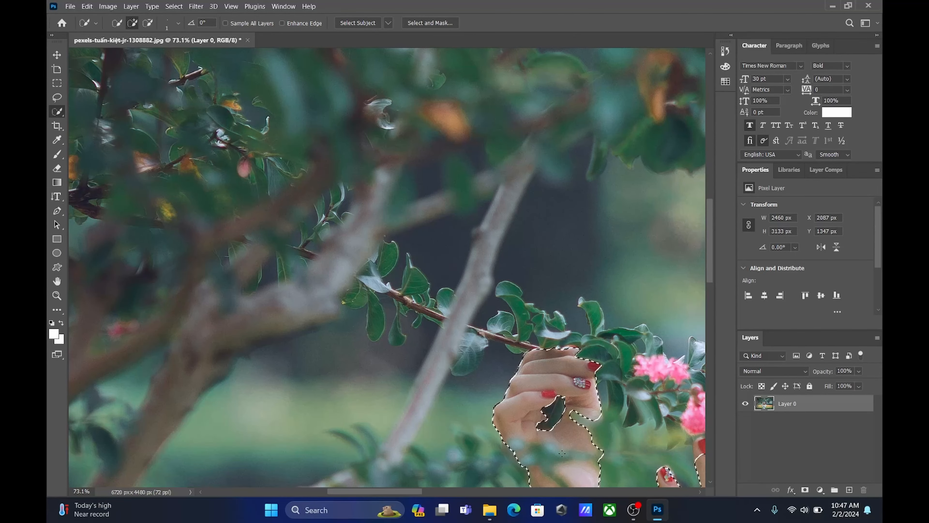
pyautogui.scroll(-4, 563, 453)
pyautogui.scroll(8, 282, 234)
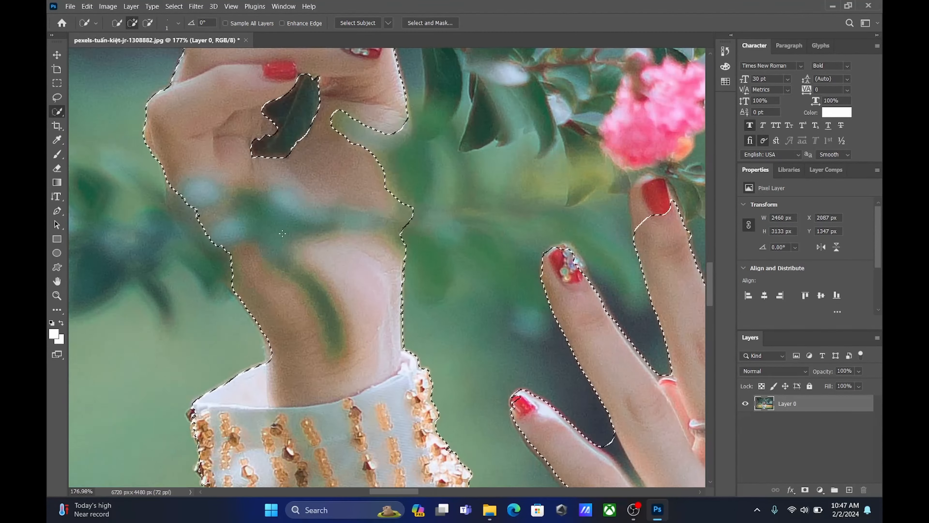
pyautogui.scroll(2, 282, 234)
pyautogui.scroll(-2, 197, 188)
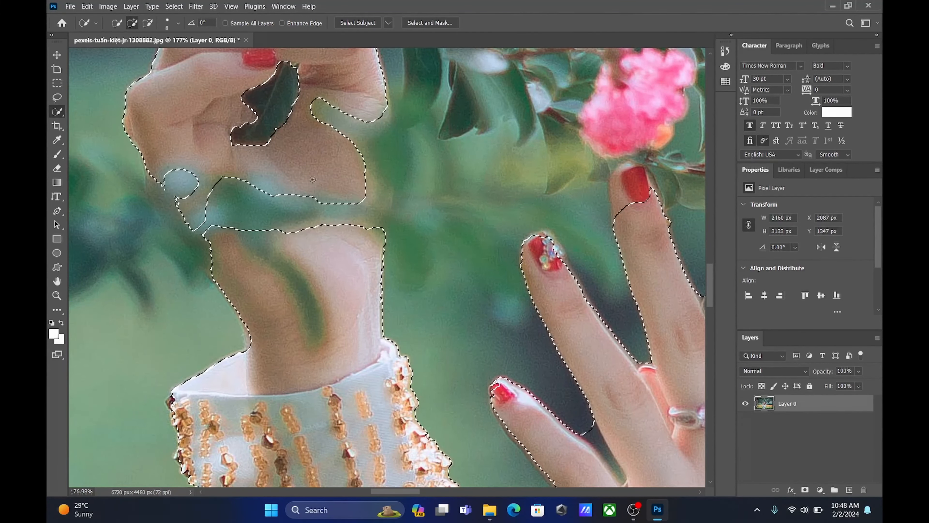
# Subtract the curved green leaf over the wrist from the selection and add the surrounding skin back
pyautogui.press('alt')
pyautogui.moveTo(310, 313); pyautogui.dragTo(304, 367)
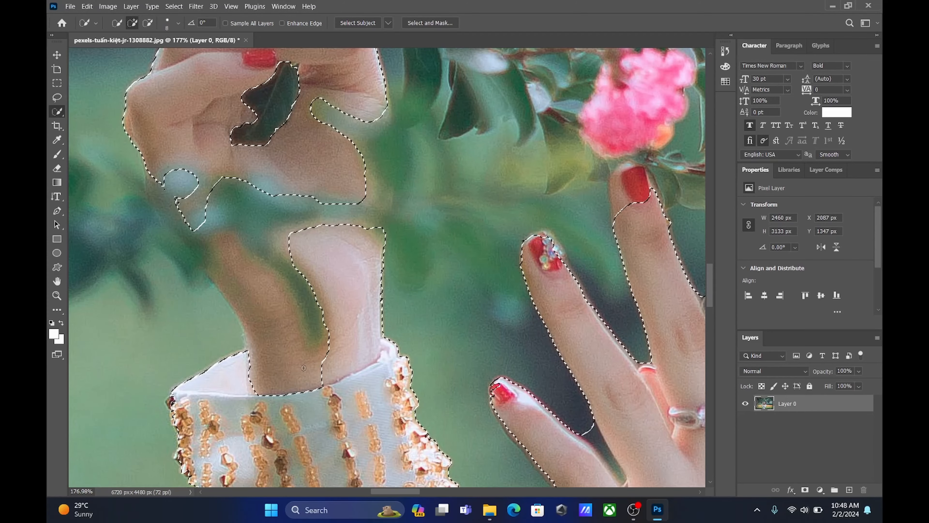
pyautogui.moveTo(231, 247)
pyautogui.mouseDown()
pyautogui.moveTo(216, 272)
pyautogui.moveTo(233, 240)
pyautogui.mouseUp()
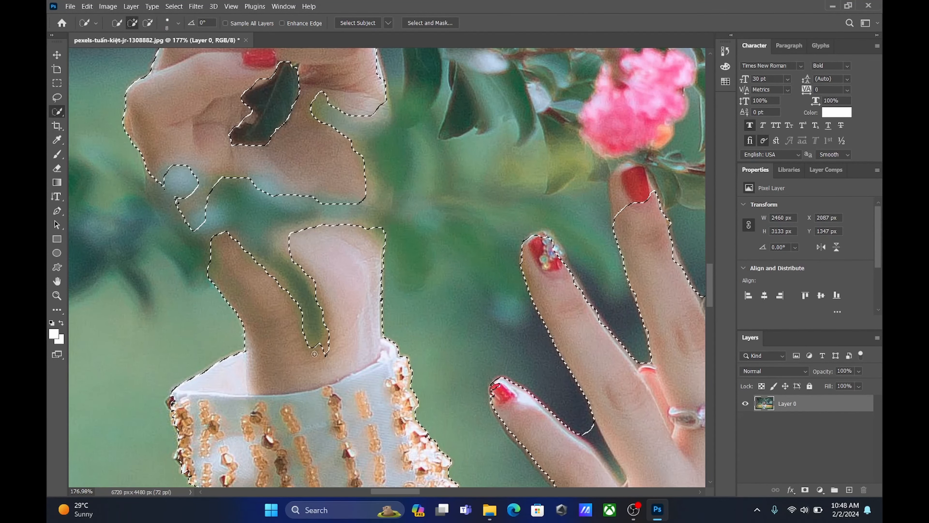
# Refine the selection edges between the wrist skin and the blurred branch above it
pyautogui.scroll(3, 328, 342)
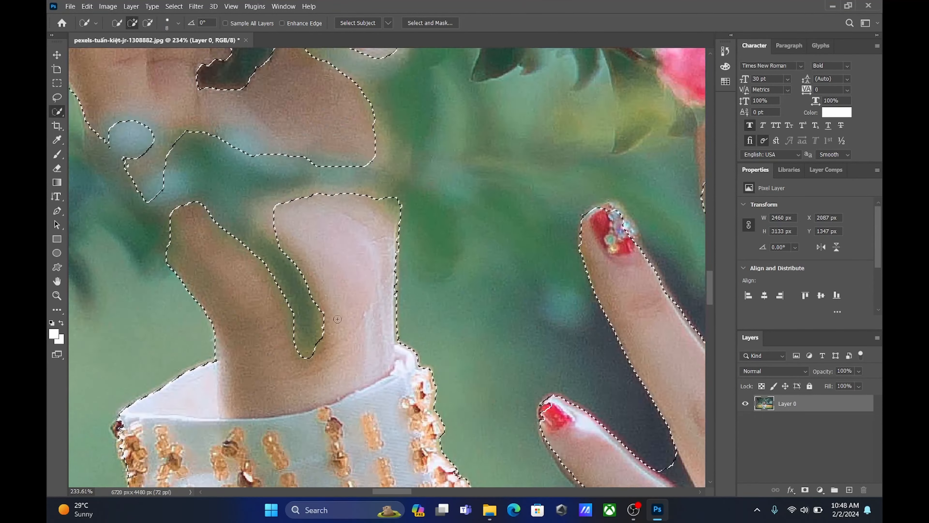
pyautogui.moveTo(262, 211)
pyautogui.mouseDown()
pyautogui.moveTo(248, 187)
pyautogui.moveTo(295, 174)
pyautogui.mouseUp()
pyautogui.moveTo(363, 176)
pyautogui.mouseDown()
pyautogui.moveTo(367, 88)
pyautogui.moveTo(379, 118)
pyautogui.moveTo(230, 98)
pyautogui.moveTo(261, 110)
pyautogui.moveTo(372, 115)
pyautogui.mouseUp()
pyautogui.scroll(-5, 362, 121)
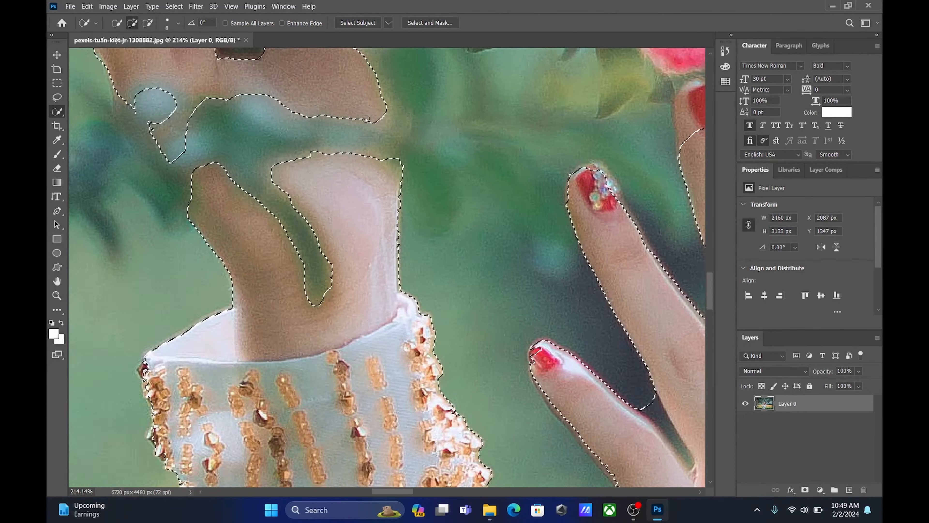
# Refine the selection edge around the narrow strip of wrist skin between the pale blurred spots of the branch
pyautogui.scroll(6, 223, 126)
pyautogui.scroll(-6, 223, 126)
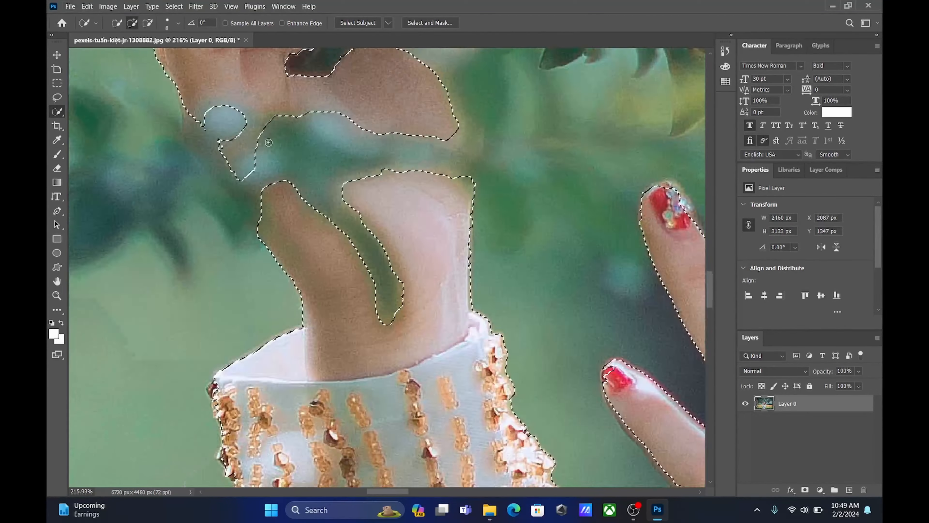
pyautogui.scroll(6, 262, 175)
pyautogui.scroll(3, 262, 175)
pyautogui.keyDown('alt'); pyautogui.moveTo(262, 175); pyautogui.dragTo(248, 192); pyautogui.keyUp('alt')
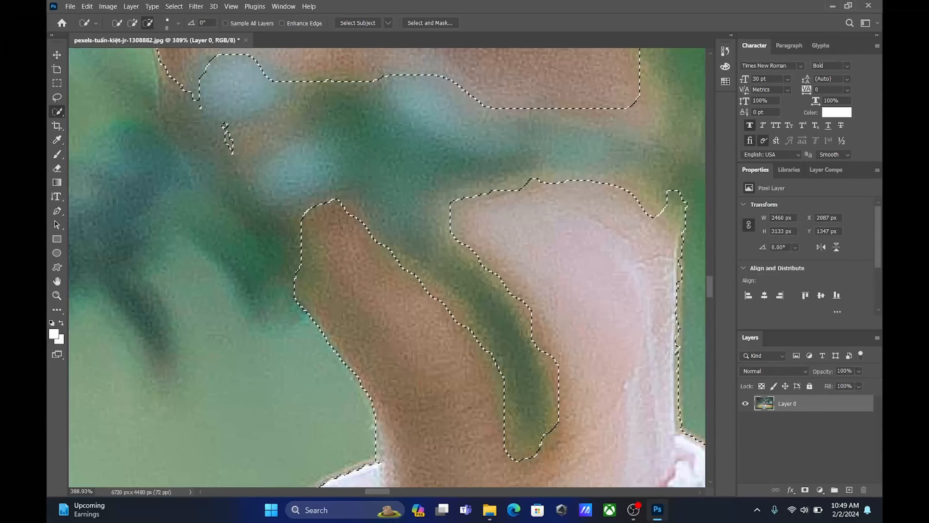
pyautogui.scroll(-6, 226, 149)
pyautogui.scroll(6, 197, 87)
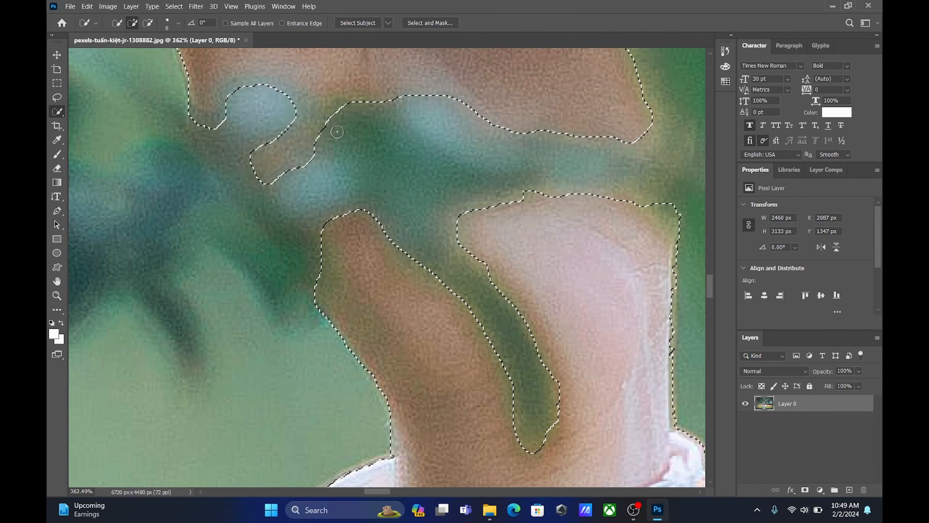
pyautogui.scroll(-6, 337, 132)
pyautogui.scroll(6, 314, 124)
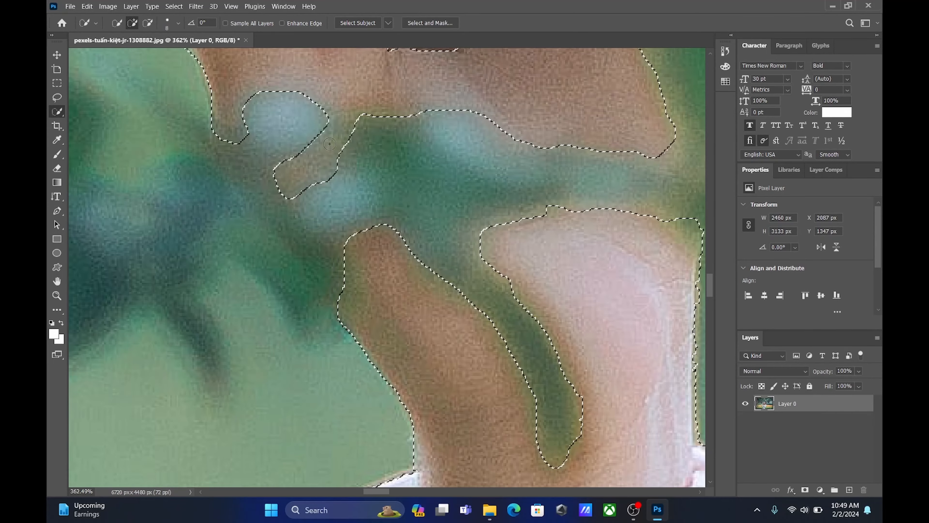
pyautogui.scroll(-6, 336, 189)
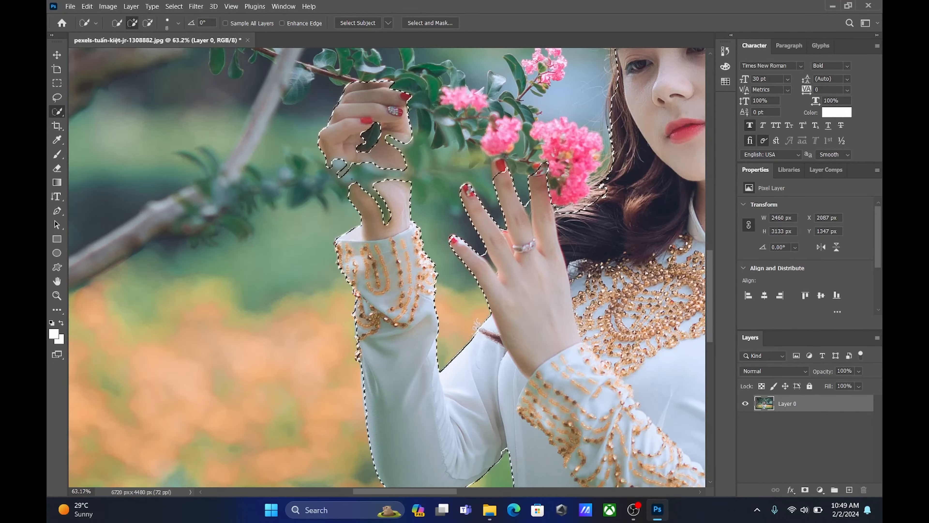
pyautogui.scroll(7, 328, 190)
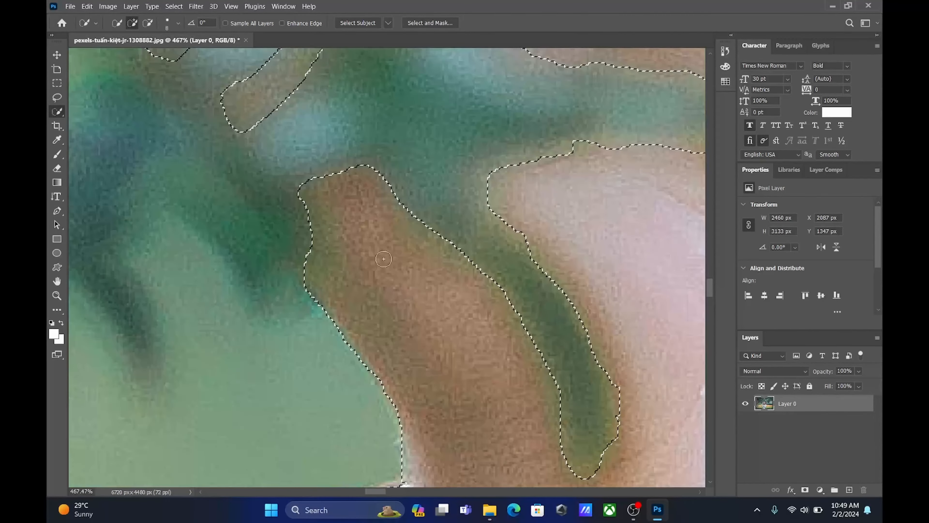
pyautogui.scroll(-6, 530, 228)
pyautogui.scroll(7, 531, 229)
pyautogui.scroll(-10, 531, 229)
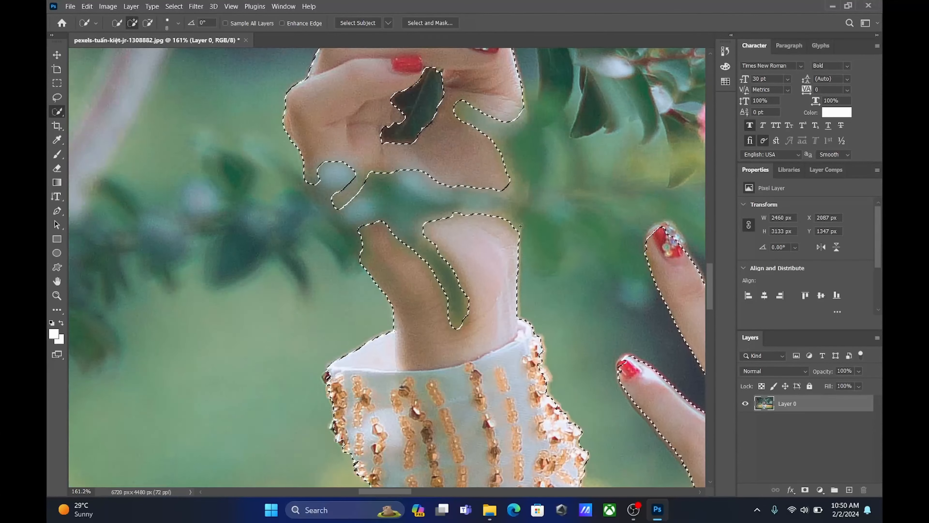
# Subtract the narrow background gap at the base between the lowest finger and the jewelled-nail finger from the selection
pyautogui.scroll(8, 567, 282)
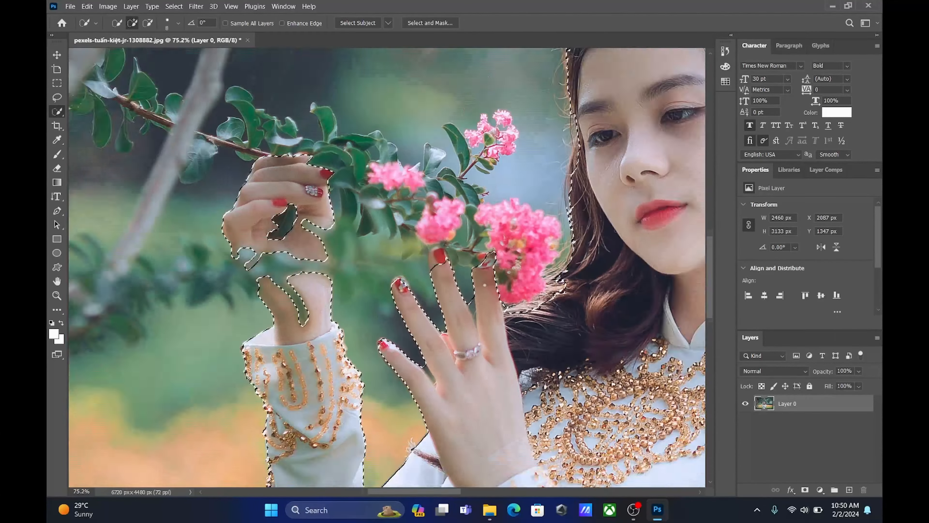
pyautogui.scroll(2, 256, 234)
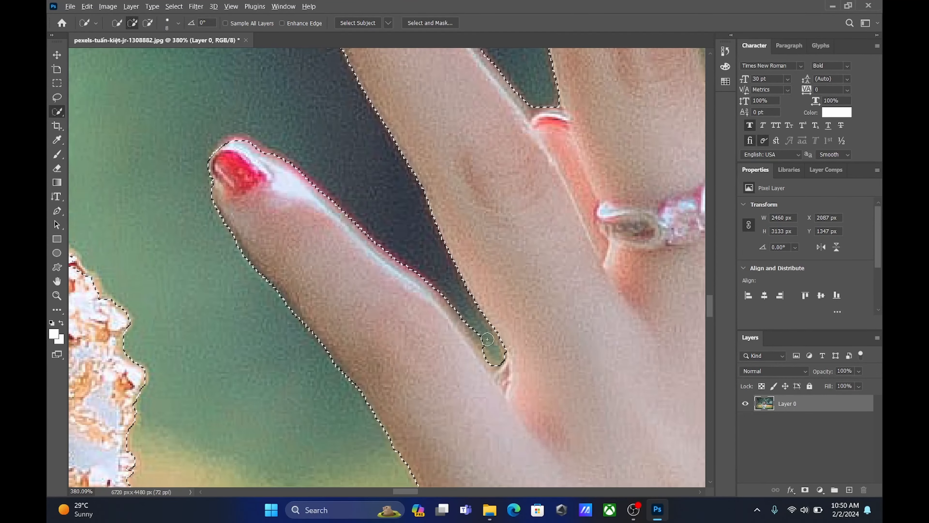
pyautogui.scroll(-5, 523, 294)
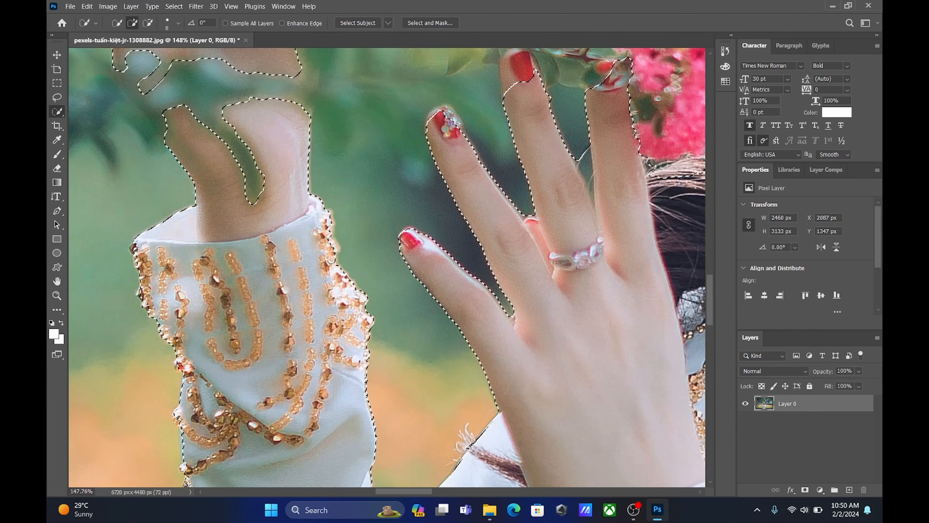
# Add the jewelled fingernail to the selection and trim the green background around the fingertip
pyautogui.scroll(5, 380, 149)
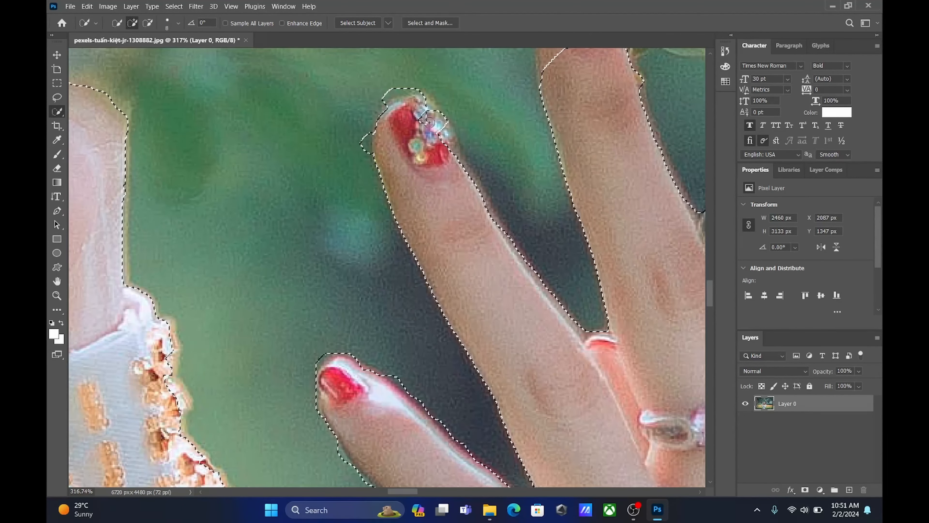
pyautogui.moveTo(430, 121); pyautogui.dragTo(487, 235)
pyautogui.click(417, 103)
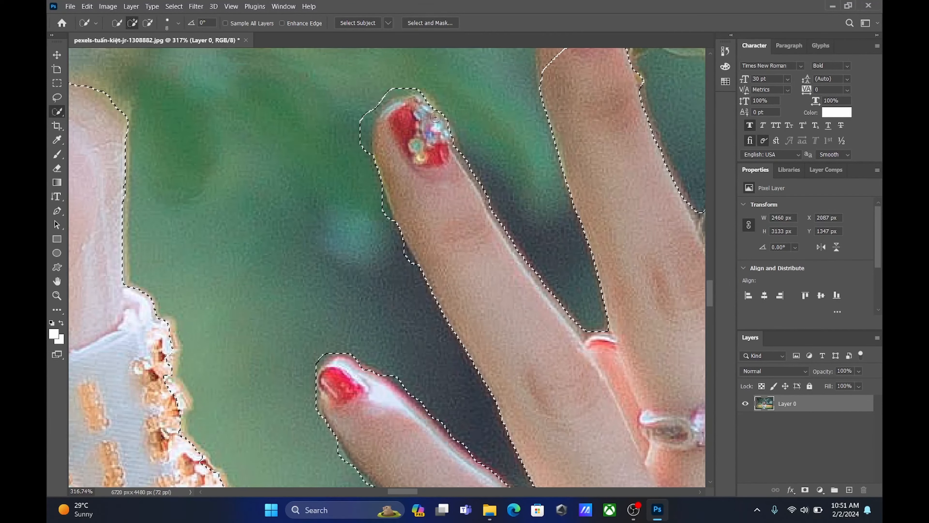
pyautogui.keyDown('alt'); pyautogui.click(383, 99); pyautogui.keyUp('alt')
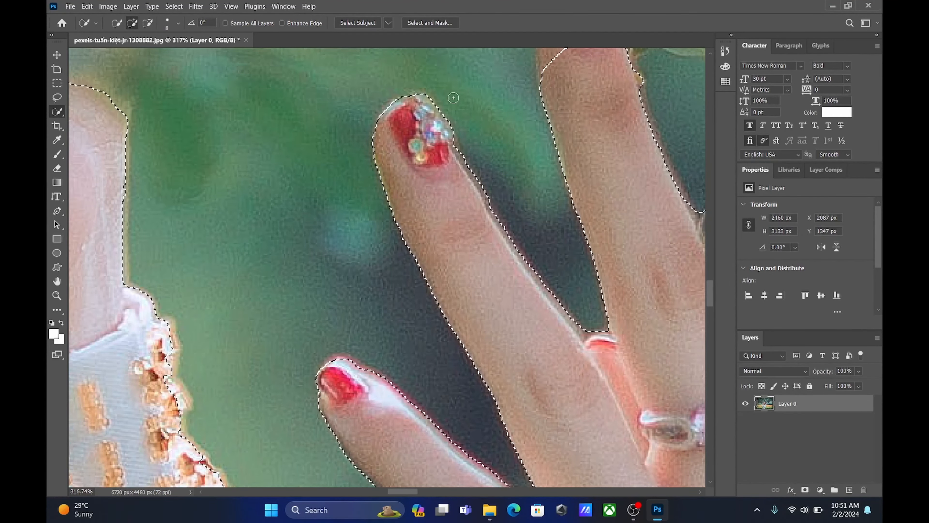
# Add the red nail and tip of the finger beside the jewelled-nail finger to the selection
pyautogui.scroll(-5, 408, 104)
pyautogui.scroll(5, 462, 126)
pyautogui.moveTo(462, 126); pyautogui.dragTo(451, 148)
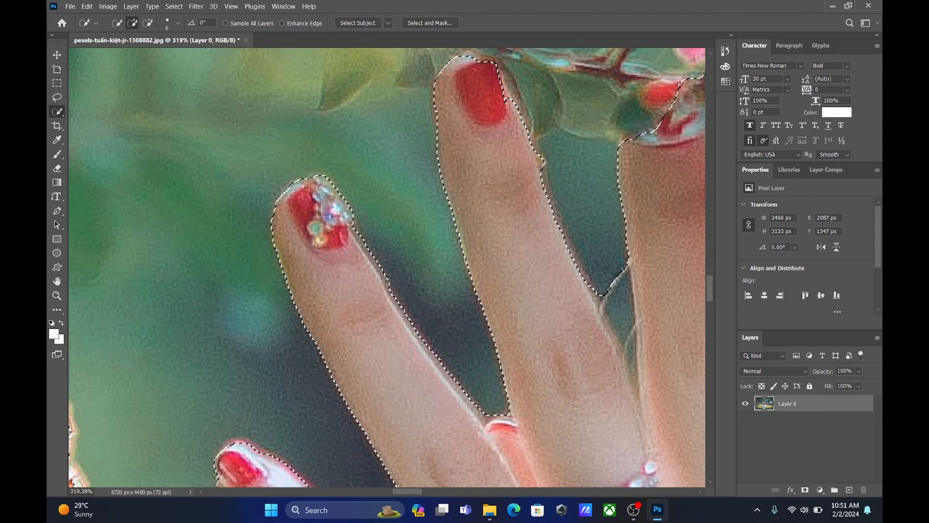
pyautogui.moveTo(493, 70)
pyautogui.mouseDown()
pyautogui.moveTo(457, 62)
pyautogui.moveTo(476, 82)
pyautogui.moveTo(446, 72)
pyautogui.mouseUp()
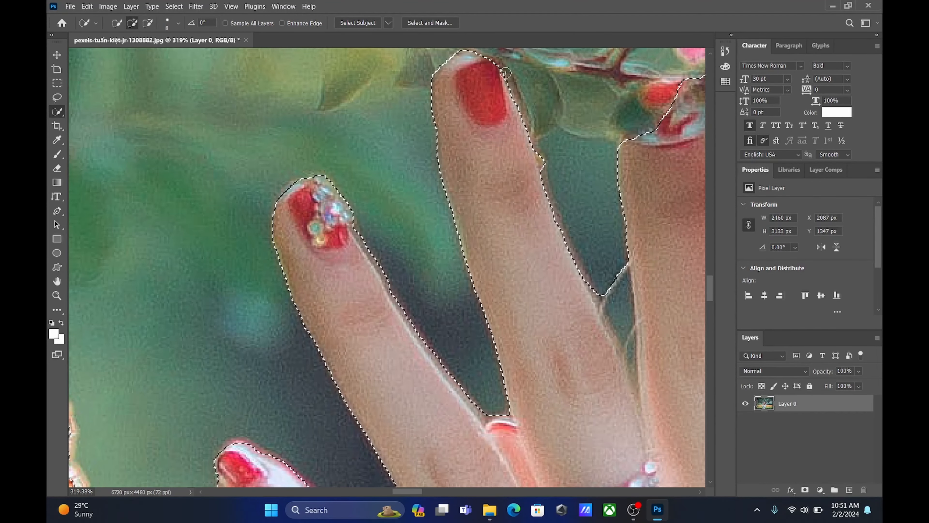
# Subtract the background with the stray hairs between the two fingers nearest the pink flowers from the selection
pyautogui.scroll(-5, 505, 73)
pyautogui.scroll(8, 572, 240)
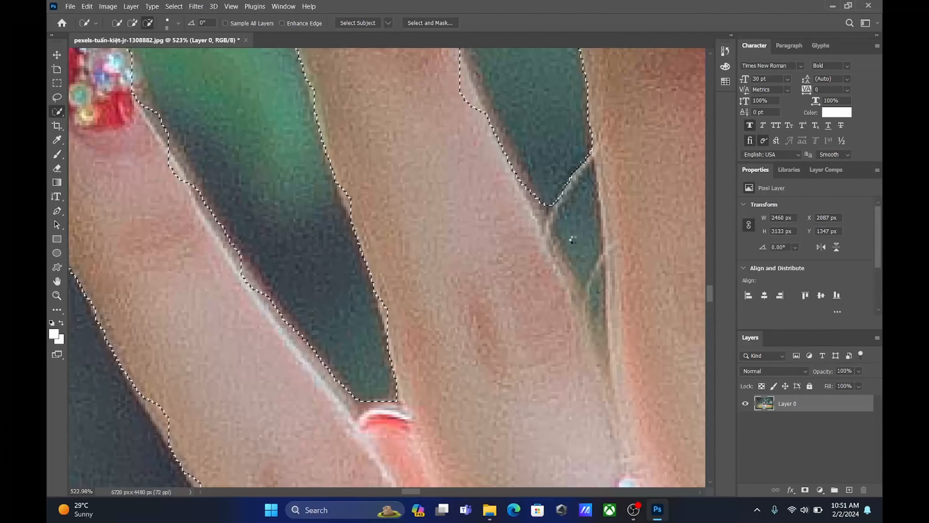
pyautogui.moveTo(573, 240); pyautogui.dragTo(476, 98)
pyautogui.scroll(-5, 528, 217)
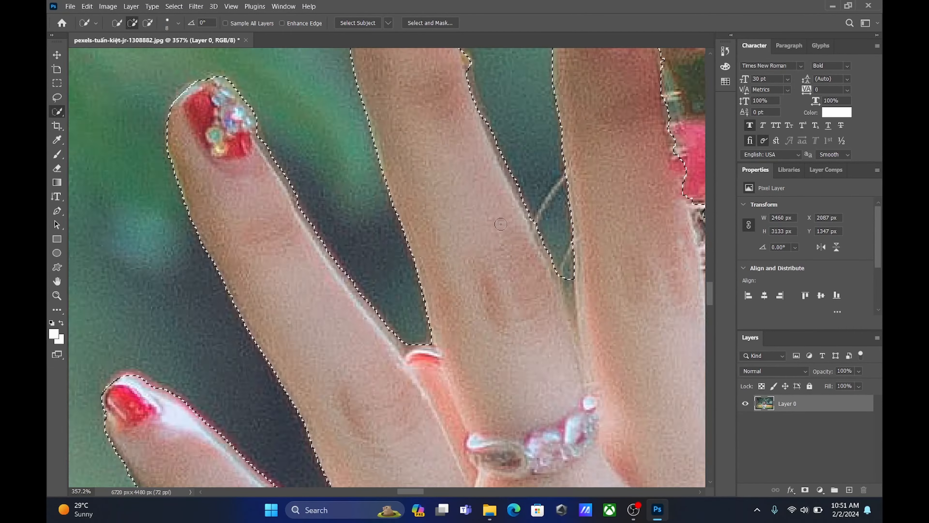
pyautogui.scroll(3, 483, 153)
pyautogui.scroll(2, 483, 153)
pyautogui.scroll(-5, 483, 153)
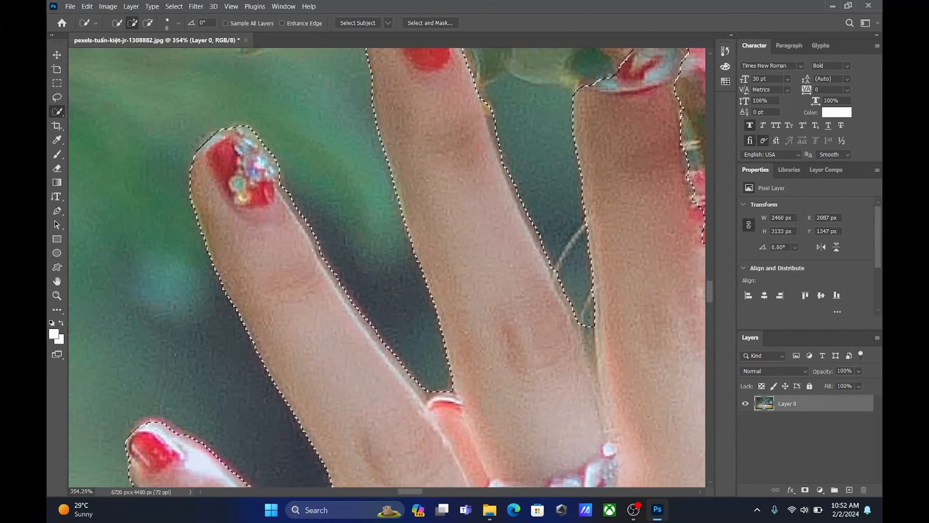
# Reduce the selection brush size to 2 and subtract the pointed lower end of the gap between the two fingers
pyautogui.scroll(6, 587, 352)
pyautogui.press('[')
pyautogui.press('[')
pyautogui.press('[')
pyautogui.press('[')
pyautogui.press('[')
pyautogui.press('[')
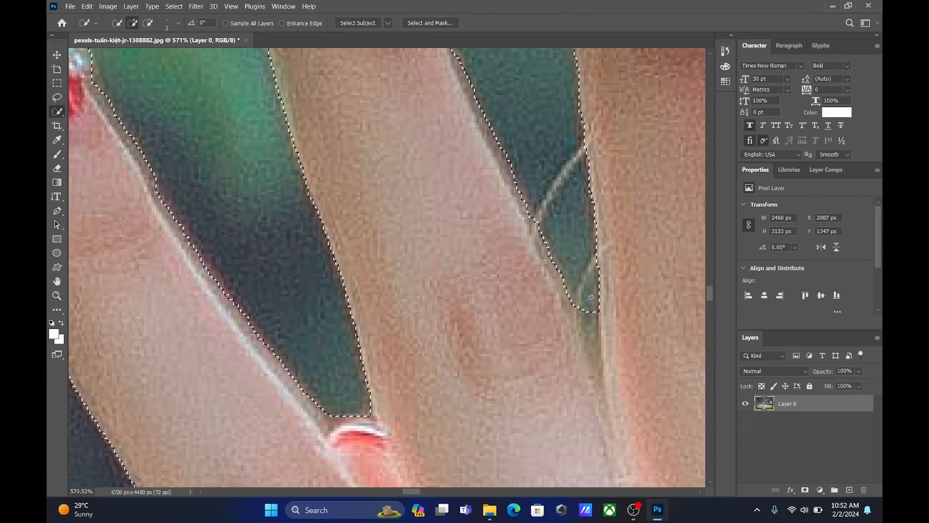
pyautogui.keyDown('alt'); pyautogui.moveTo(587, 313); pyautogui.dragTo(598, 373); pyautogui.keyUp('alt')
pyautogui.scroll(-4, 573, 292)
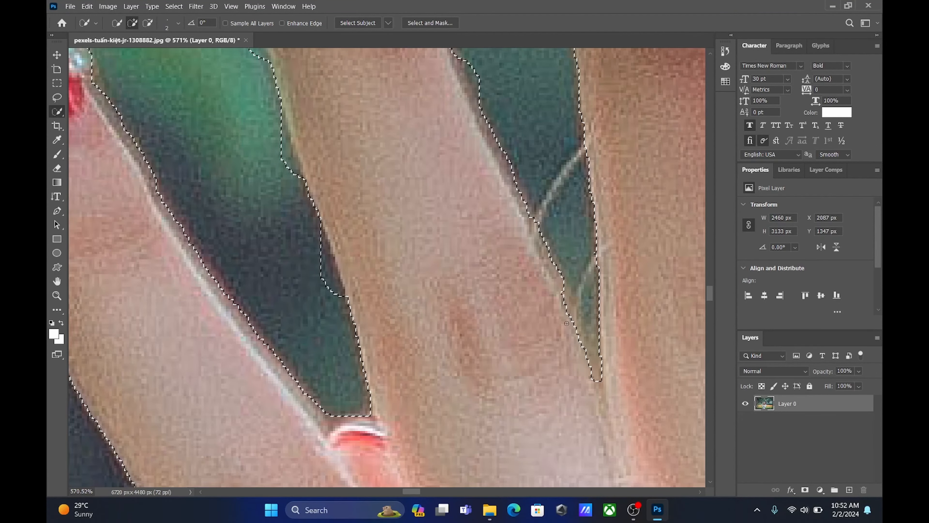
# Trim the leaf beside the flowers out of the fingertip selection and keep the visible part of the red nail selected
pyautogui.scroll(-3, 585, 298)
pyautogui.scroll(3, 589, 300)
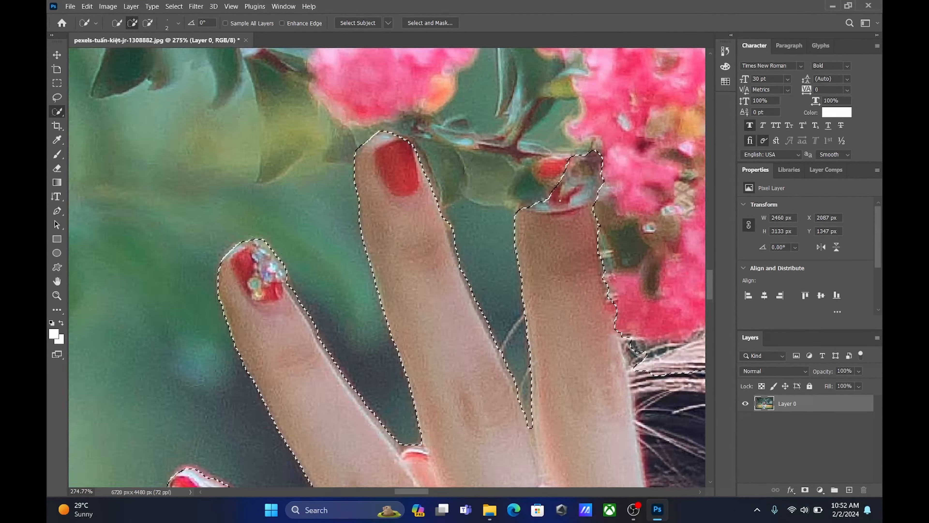
pyautogui.scroll(-4, 585, 293)
pyautogui.scroll(5, 557, 198)
pyautogui.scroll(1, 557, 199)
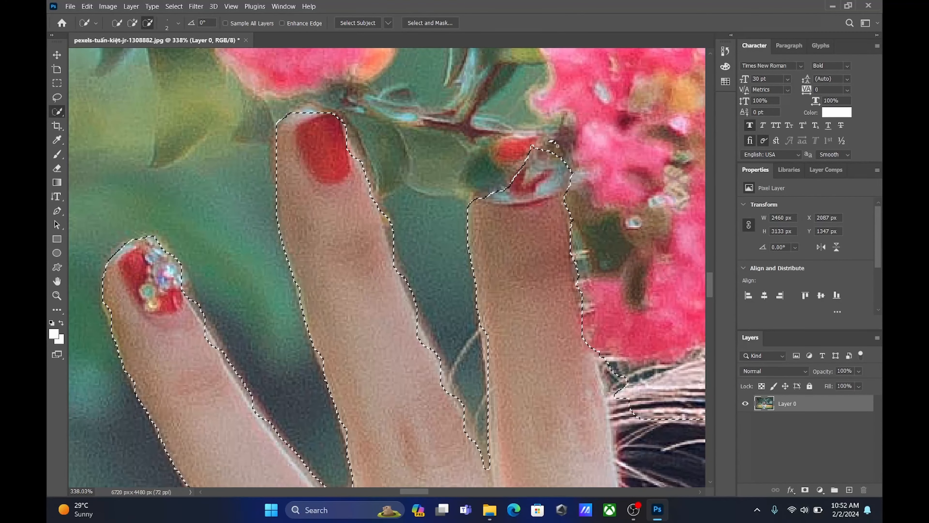
pyautogui.keyDown('alt'); pyautogui.click(557, 187); pyautogui.keyUp('alt')
pyautogui.moveTo(505, 196); pyautogui.dragTo(542, 170)
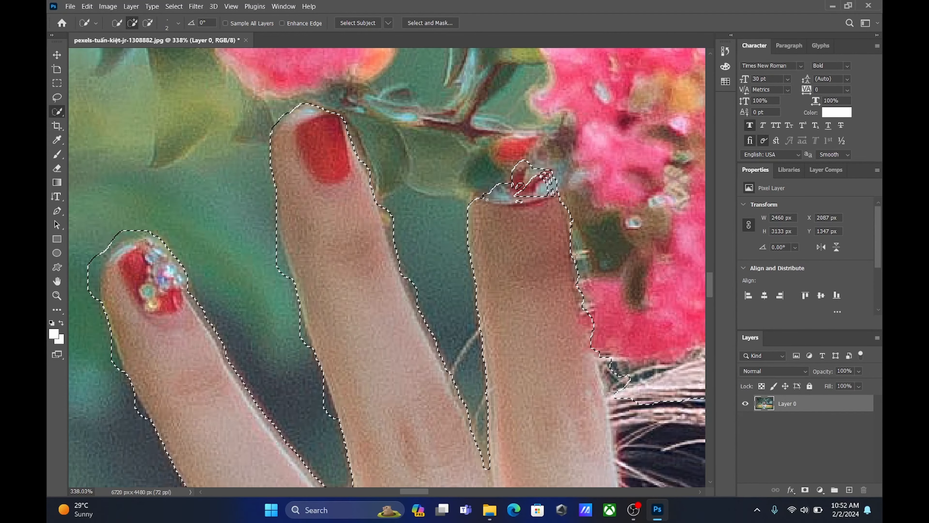
pyautogui.scroll(-4, 521, 196)
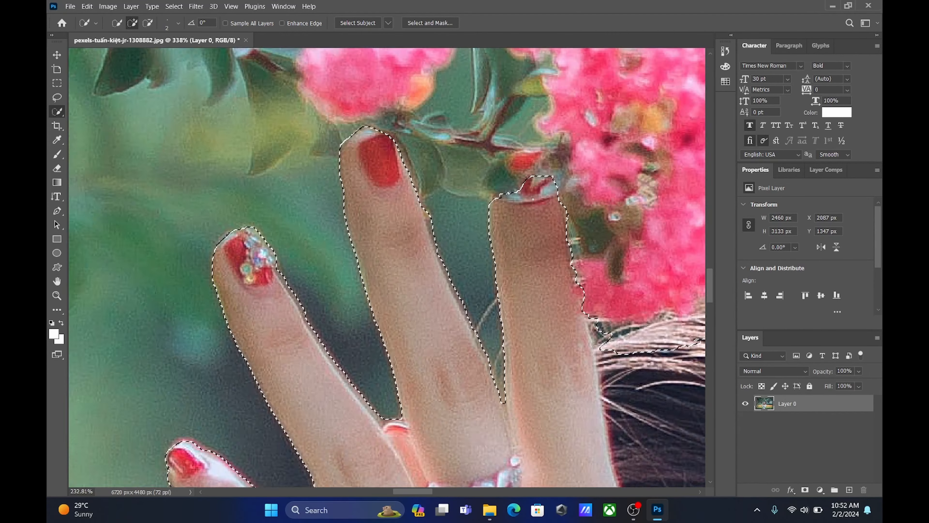
# Enlarge the selection brush size to 10 and add the light hair strands beneath the pink flowers to the selection
pyautogui.scroll(3, 421, 348)
pyautogui.press(']')
pyautogui.press(']')
pyautogui.press(']')
pyautogui.press(']')
pyautogui.press(']')
pyautogui.press(']')
pyautogui.press(']')
pyautogui.press(']')
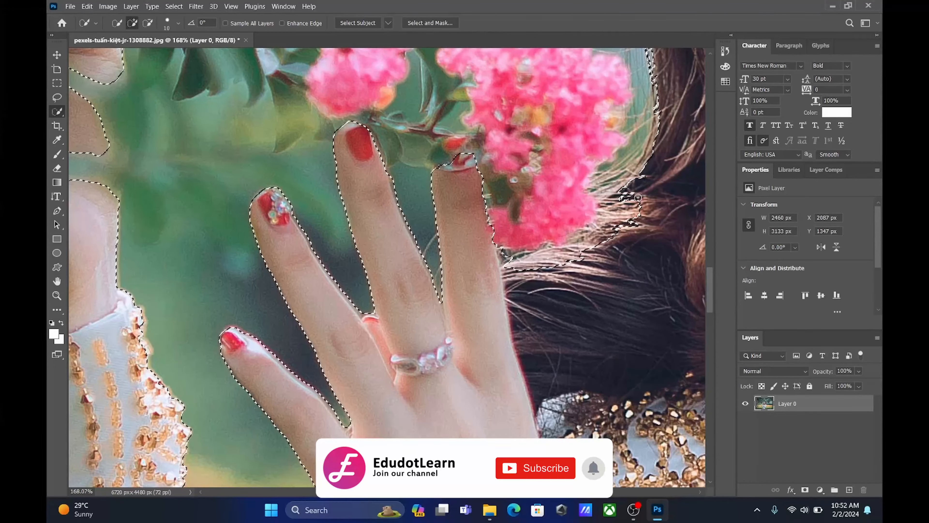
pyautogui.moveTo(523, 262)
pyautogui.mouseDown()
pyautogui.moveTo(581, 231)
pyautogui.moveTo(605, 205)
pyautogui.mouseUp()
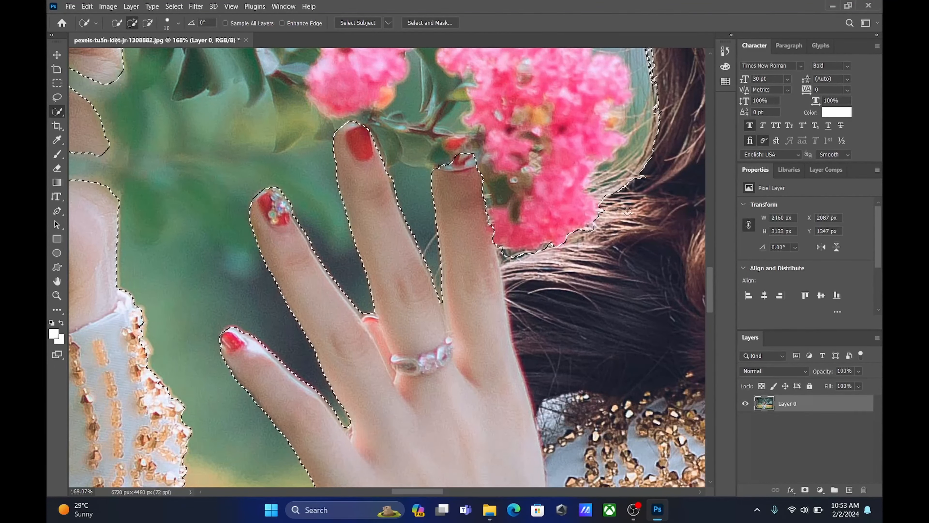
# Refine the selection edge in the small corner where the finger, pink flower and hair meet
pyautogui.scroll(-4, 606, 205)
pyautogui.scroll(6, 583, 228)
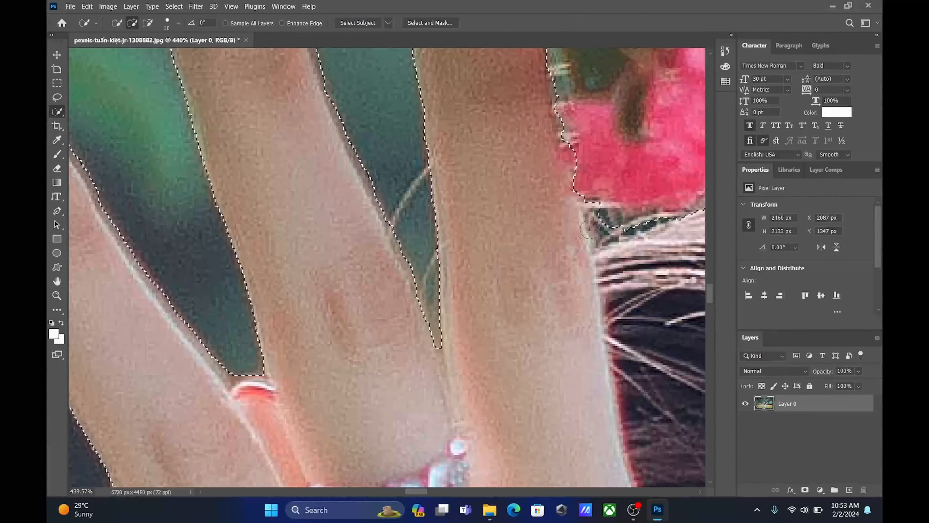
pyautogui.moveTo(600, 233); pyautogui.dragTo(598, 200)
pyautogui.scroll(-2, 598, 199)
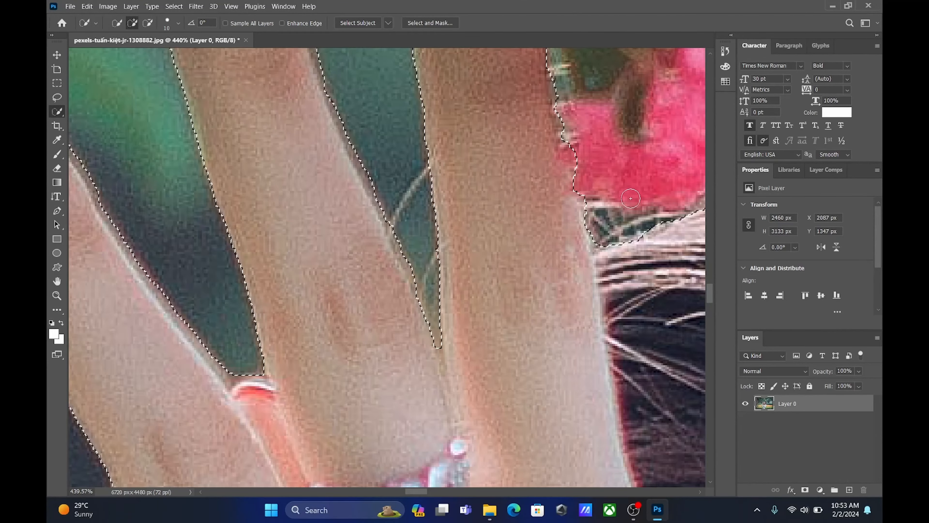
pyautogui.scroll(-1, 593, 163)
pyautogui.scroll(-6, 665, 167)
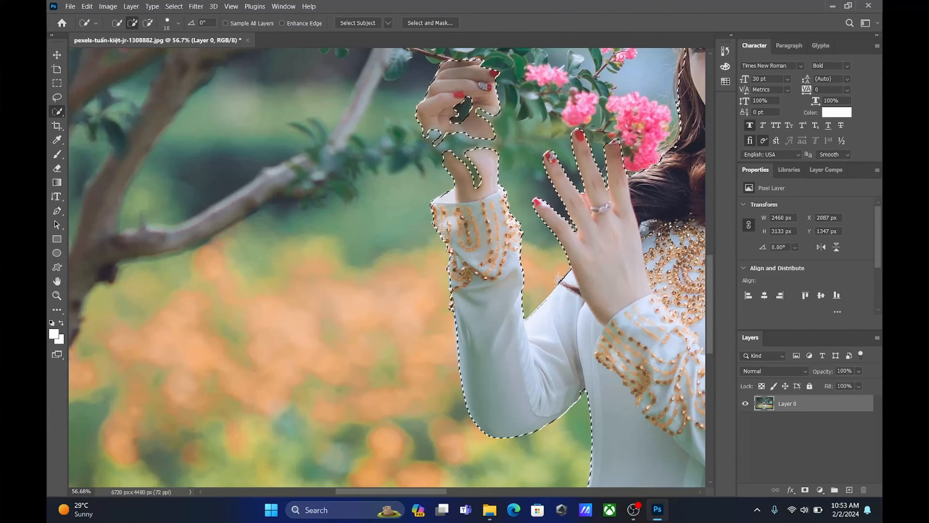
# Open the selection in Select and Mask and preview it with the On White view at 100% opacity
pyautogui.scroll(3, 410, 339)
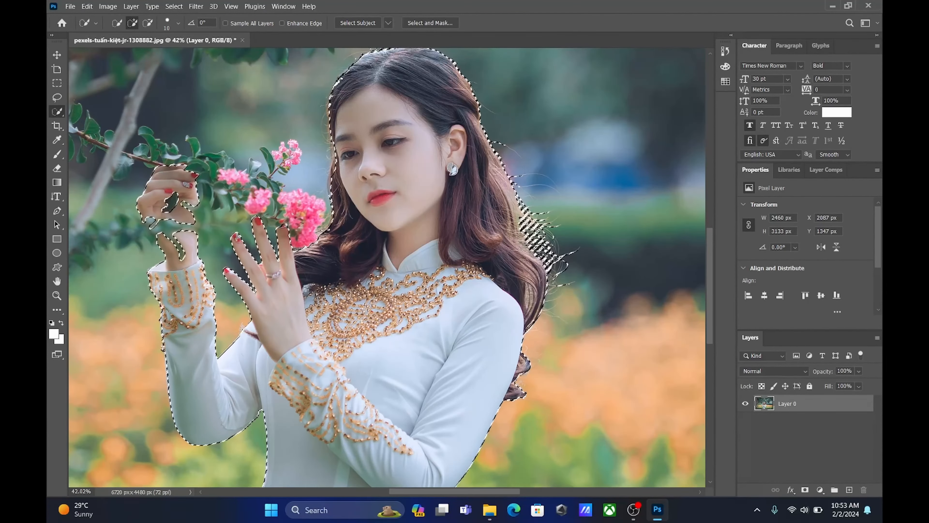
pyautogui.scroll(5, 331, 174)
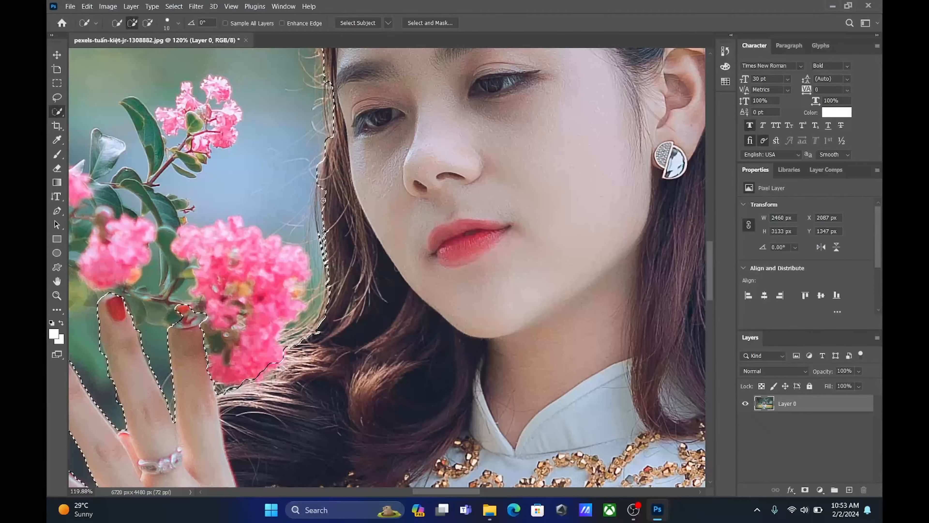
pyautogui.scroll(-6, 330, 151)
pyautogui.scroll(-2, 469, 173)
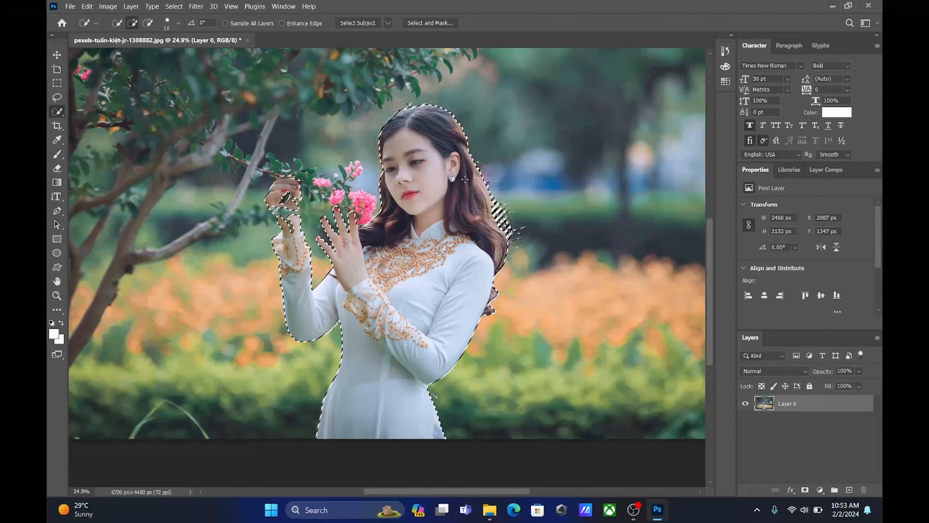
pyautogui.click(449, 27)
pyautogui.click(773, 96)
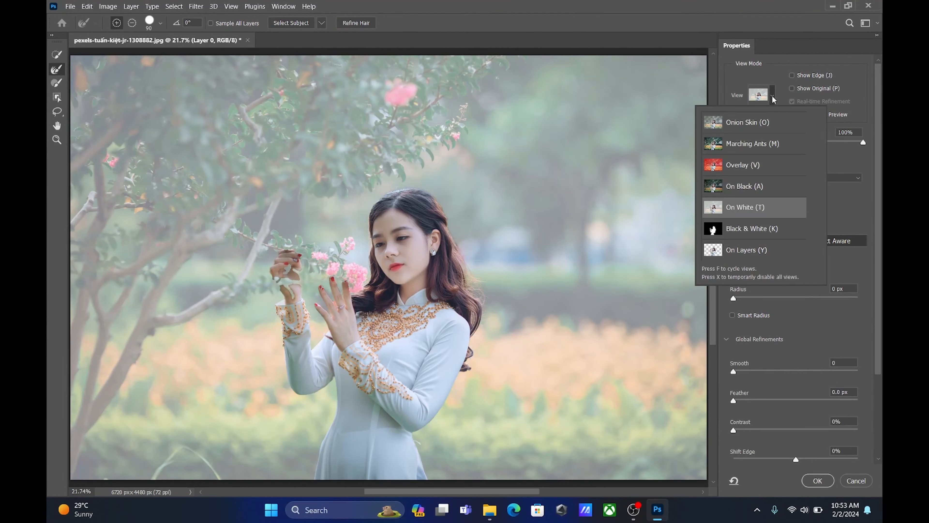
pyautogui.click(845, 274)
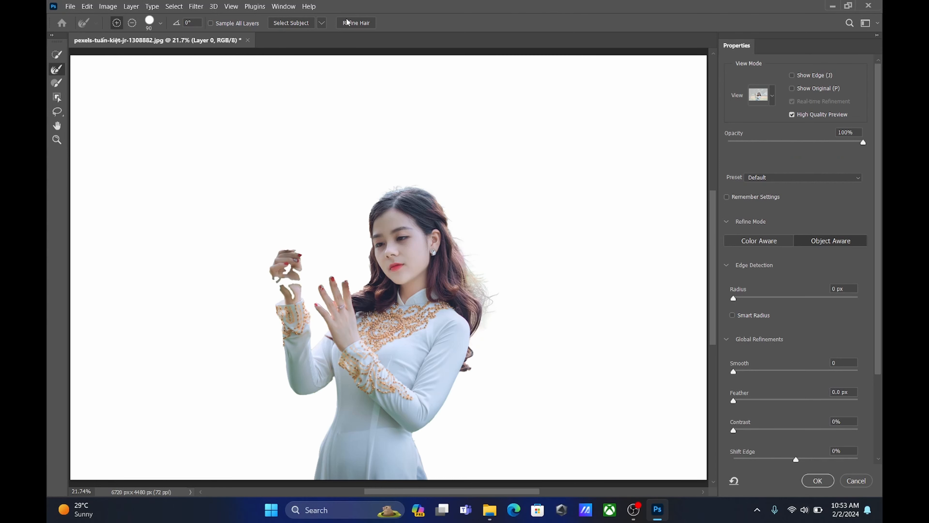
# Apply Refine Hair to the edges of the woman's hair
pyautogui.click(356, 26)
pyautogui.scroll(8, 458, 258)
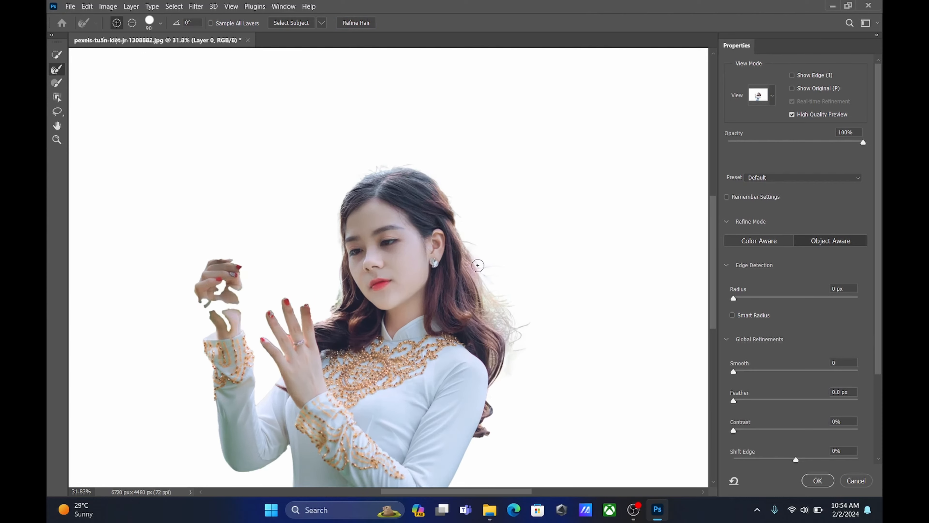
# Brush with the Refine Edge tool over the flyaway hair behind the woman's ear and shoulder, down to the long strands
pyautogui.moveTo(477, 293)
pyautogui.mouseDown()
pyautogui.moveTo(514, 372)
pyautogui.moveTo(512, 327)
pyautogui.moveTo(481, 292)
pyautogui.mouseUp()
pyautogui.moveTo(517, 351)
pyautogui.mouseDown()
pyautogui.moveTo(514, 418)
pyautogui.moveTo(500, 424)
pyautogui.mouseUp()
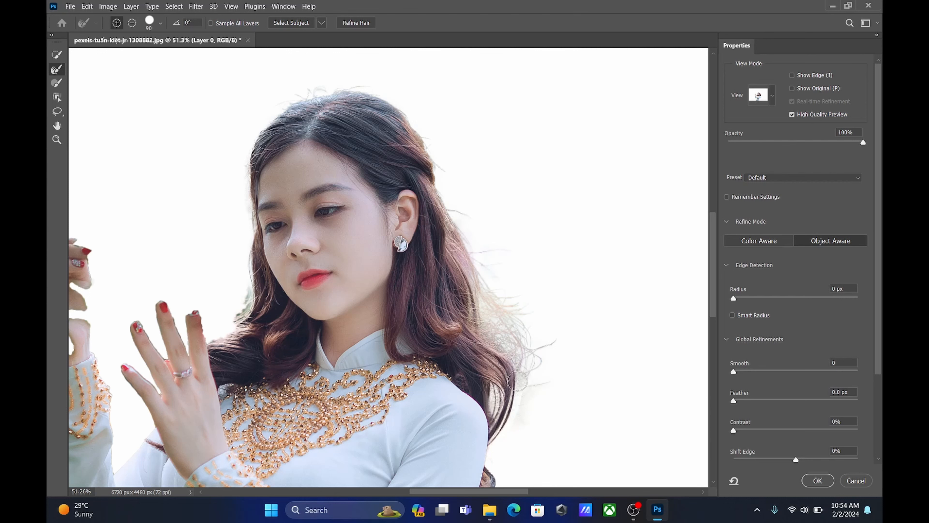
pyautogui.moveTo(524, 386); pyautogui.dragTo(492, 473)
pyautogui.moveTo(532, 362)
pyautogui.mouseDown()
pyautogui.moveTo(514, 293)
pyautogui.moveTo(543, 315)
pyautogui.moveTo(527, 290)
pyautogui.mouseUp()
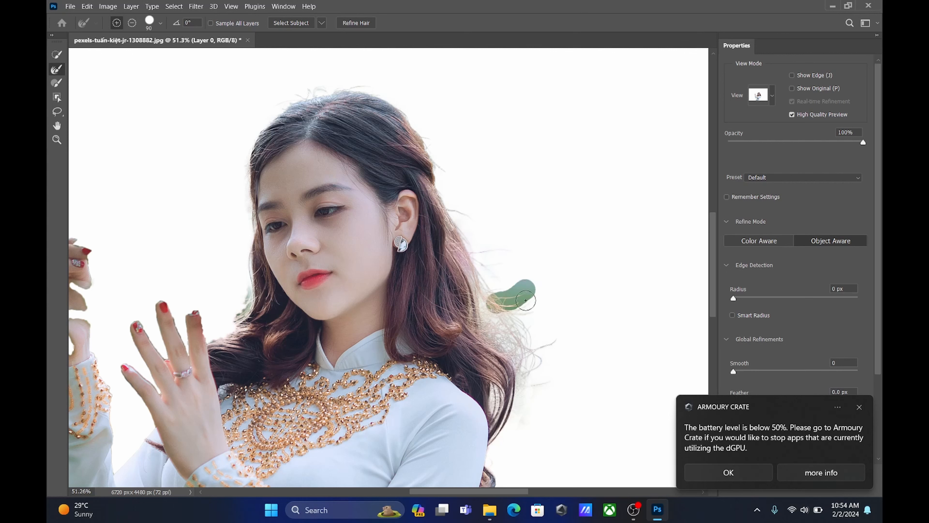
pyautogui.moveTo(520, 345)
pyautogui.mouseDown()
pyautogui.moveTo(547, 347)
pyautogui.moveTo(559, 338)
pyautogui.moveTo(519, 383)
pyautogui.mouseUp()
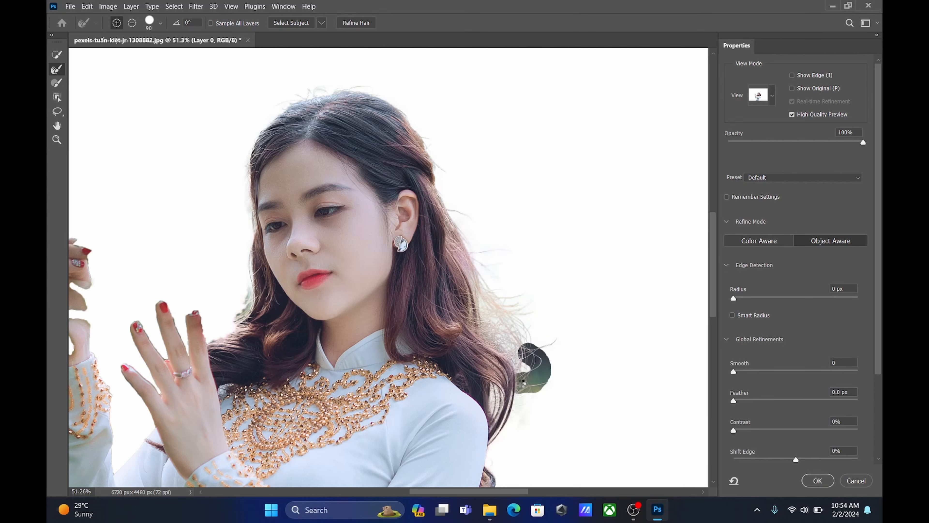
pyautogui.moveTo(521, 328)
pyautogui.mouseDown()
pyautogui.moveTo(468, 252)
pyautogui.moveTo(506, 254)
pyautogui.mouseUp()
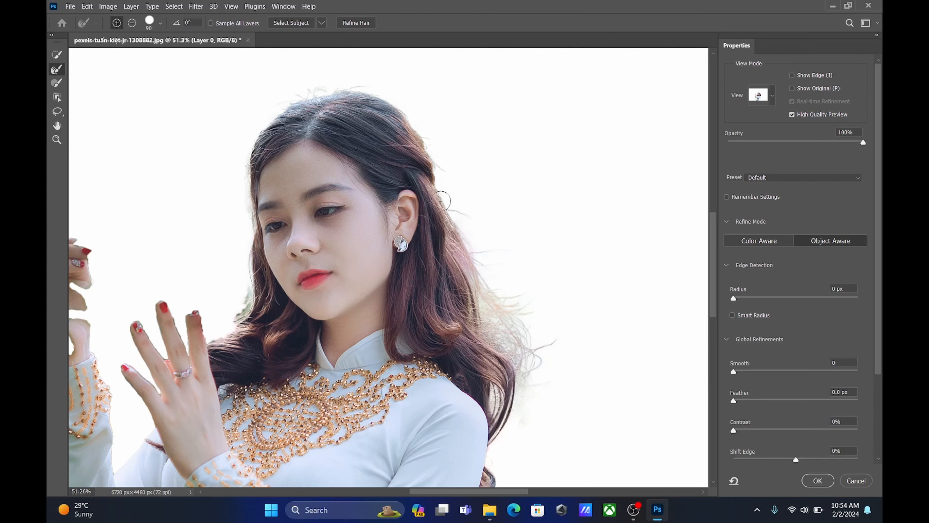
# Refine the hair edge over the crown of her head and down the face side to the curls near her raised hand
pyautogui.moveTo(431, 173)
pyautogui.mouseDown()
pyautogui.moveTo(460, 249)
pyautogui.moveTo(411, 123)
pyautogui.moveTo(340, 89)
pyautogui.moveTo(288, 105)
pyautogui.moveTo(250, 150)
pyautogui.moveTo(260, 253)
pyautogui.moveTo(242, 322)
pyautogui.moveTo(266, 314)
pyautogui.moveTo(264, 325)
pyautogui.moveTo(220, 343)
pyautogui.mouseUp()
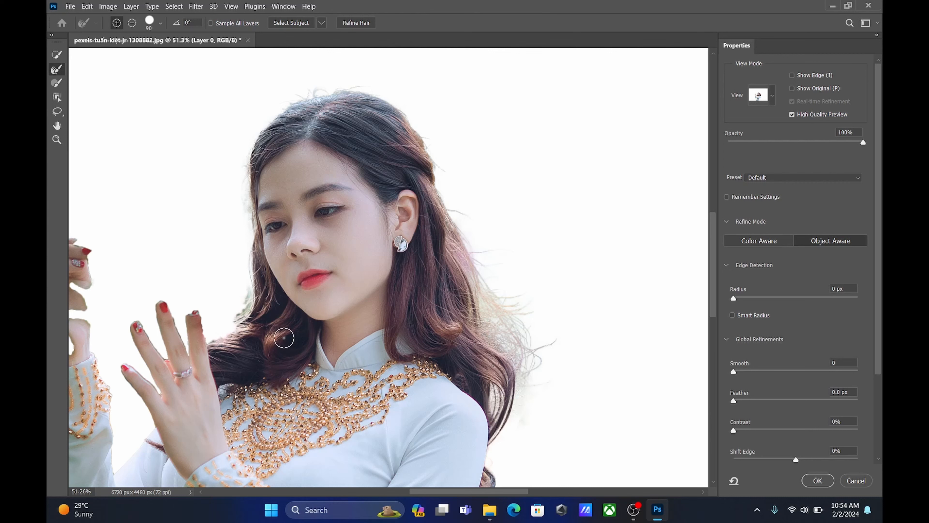
pyautogui.moveTo(253, 195); pyautogui.dragTo(253, 238)
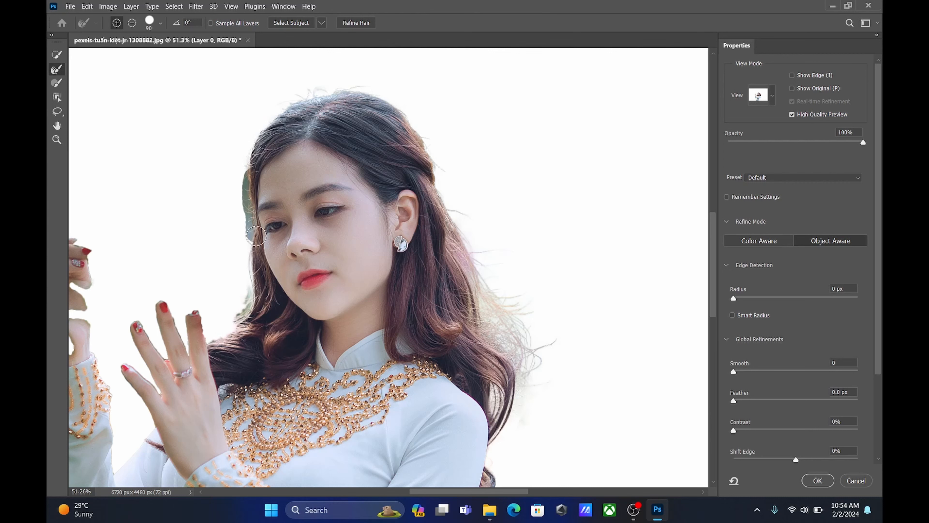
pyautogui.moveTo(262, 150)
pyautogui.mouseDown()
pyautogui.moveTo(269, 117)
pyautogui.moveTo(298, 93)
pyautogui.mouseUp()
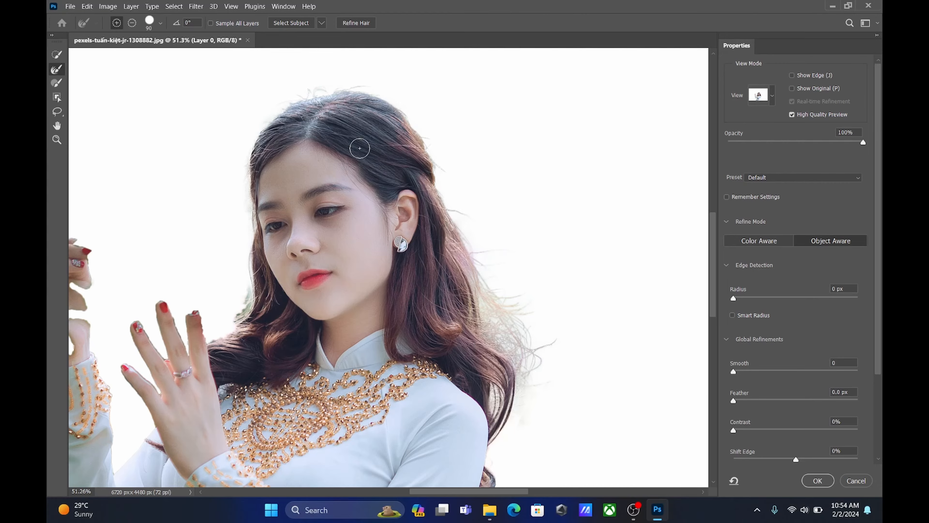
pyautogui.scroll(-3, 323, 280)
pyautogui.scroll(5, 273, 307)
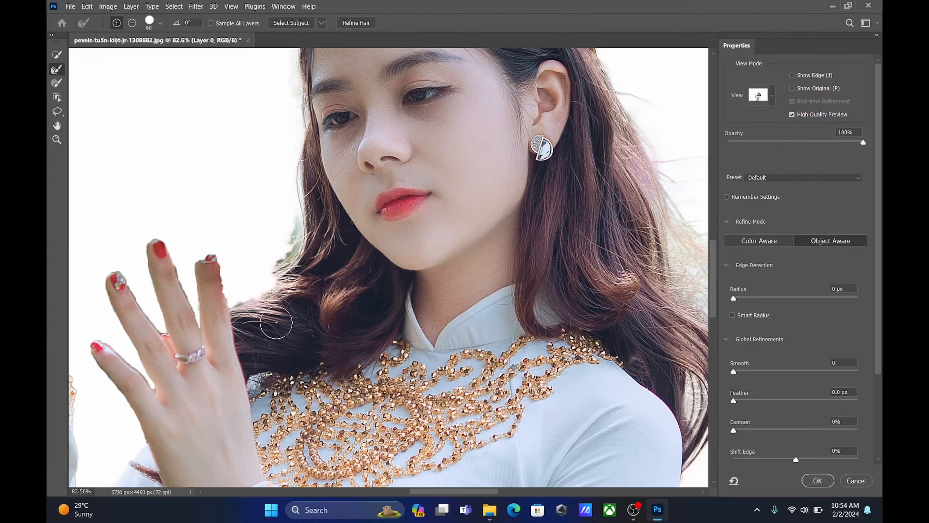
pyautogui.moveTo(304, 258)
pyautogui.mouseDown()
pyautogui.moveTo(316, 160)
pyautogui.moveTo(289, 194)
pyautogui.mouseUp()
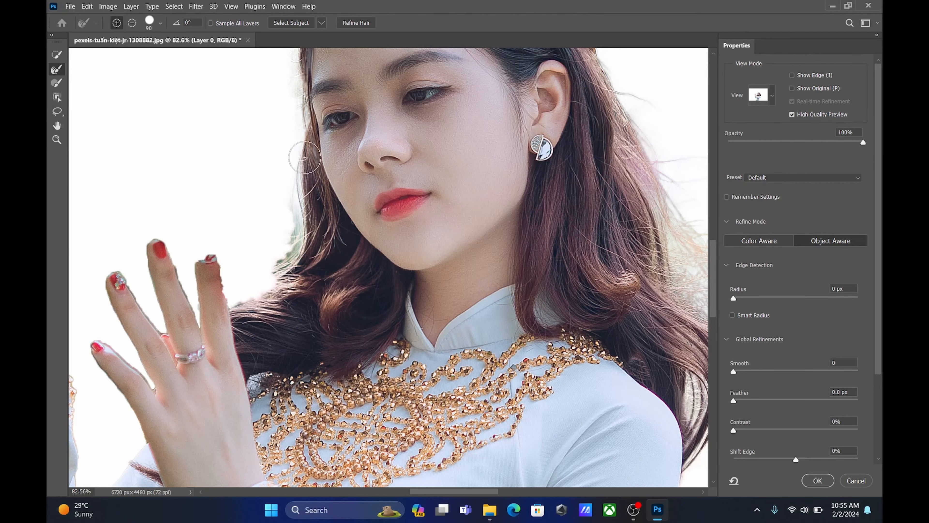
# Refine the edges of the lowest hair curls behind her upper arm, reducing the brush size to 50
pyautogui.scroll(-5, 305, 157)
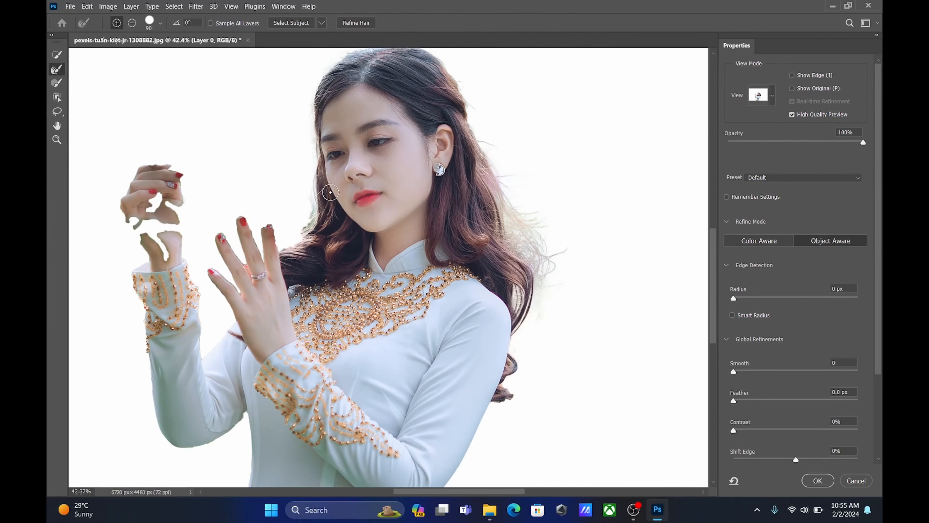
pyautogui.moveTo(521, 339); pyautogui.dragTo(506, 387)
pyautogui.scroll(1, 510, 368)
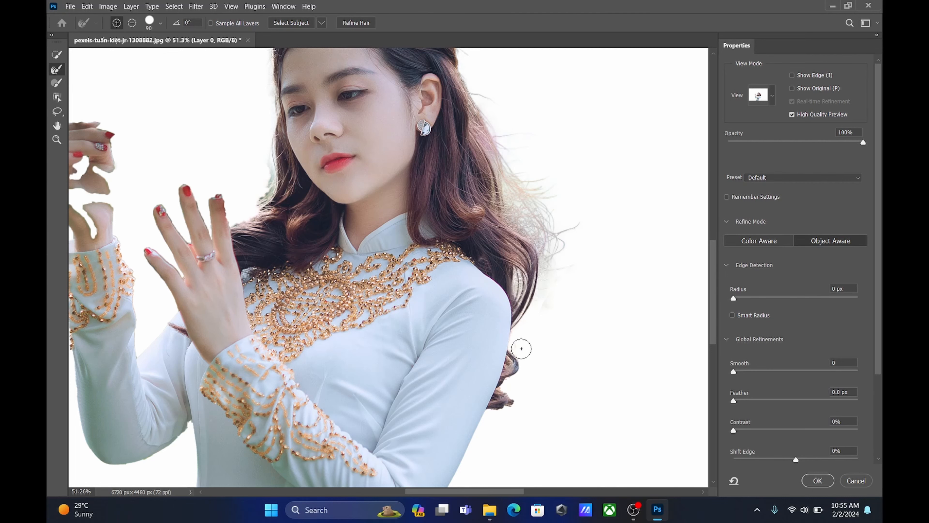
pyautogui.scroll(1, 522, 348)
pyautogui.moveTo(512, 325); pyautogui.dragTo(511, 337)
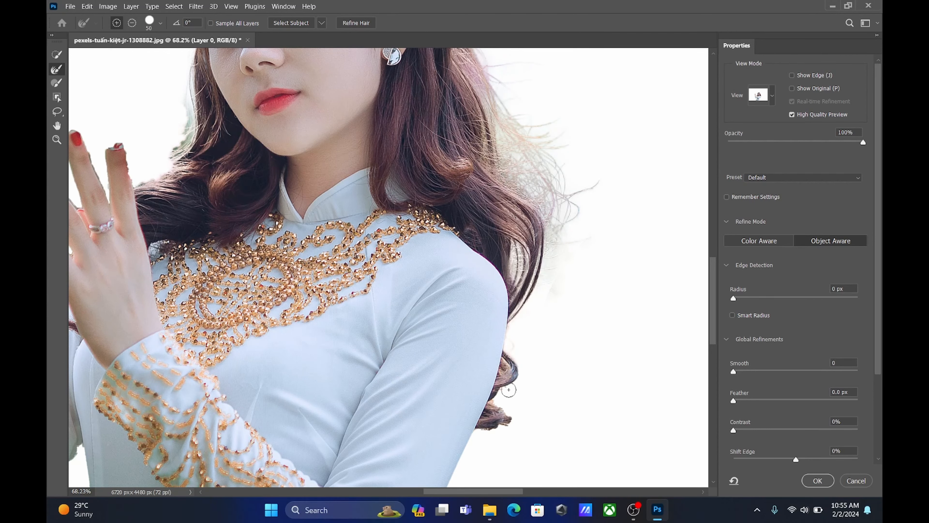
pyautogui.moveTo(508, 389); pyautogui.dragTo(510, 403)
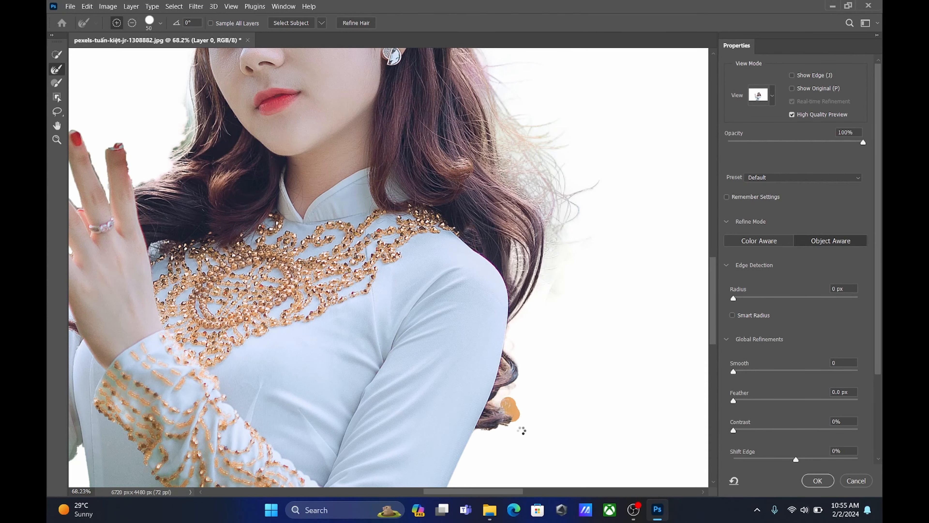
# Accept the refined edges in Select and Mask, returning to the photo with the woman selected
pyautogui.scroll(-5, 517, 329)
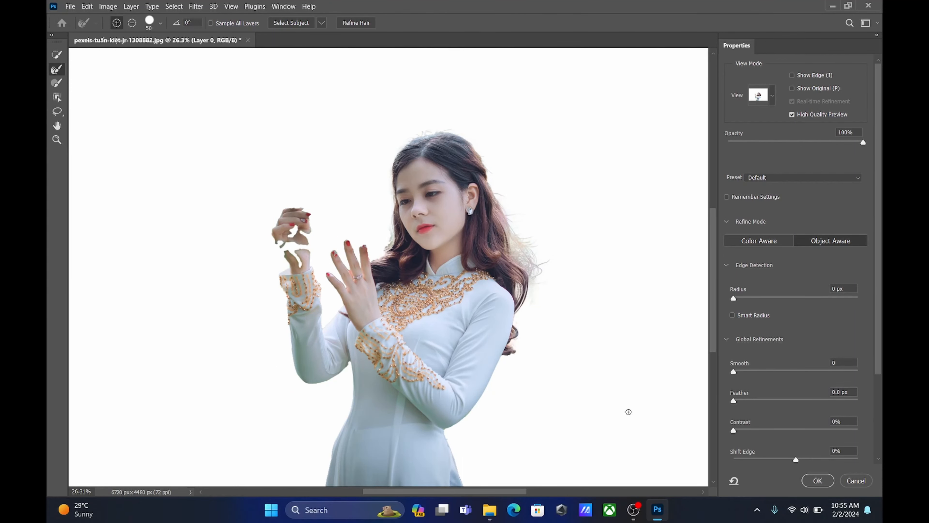
pyautogui.scroll(-1, 628, 412)
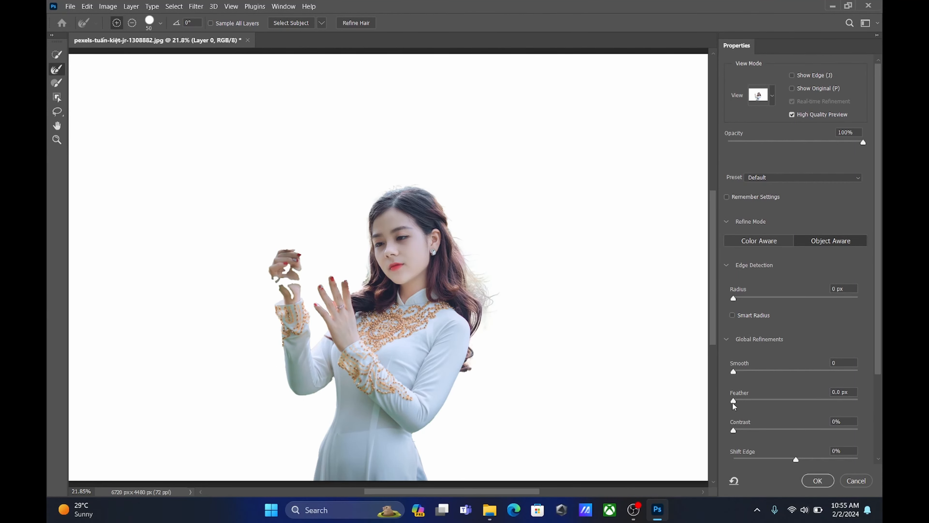
pyautogui.click(819, 480)
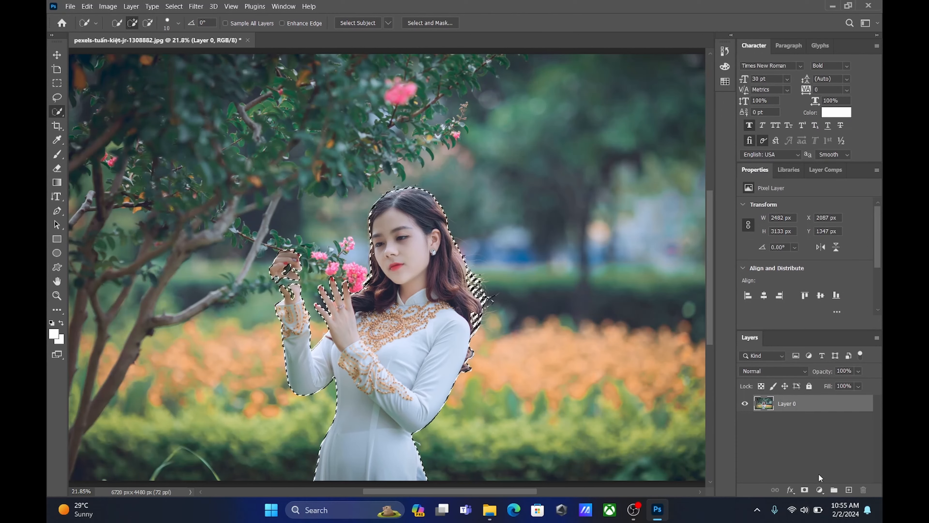
# Invert the selection to cover the background and add a Black & White adjustment layer to it
pyautogui.rightClick(369, 187)
pyautogui.click(426, 221)
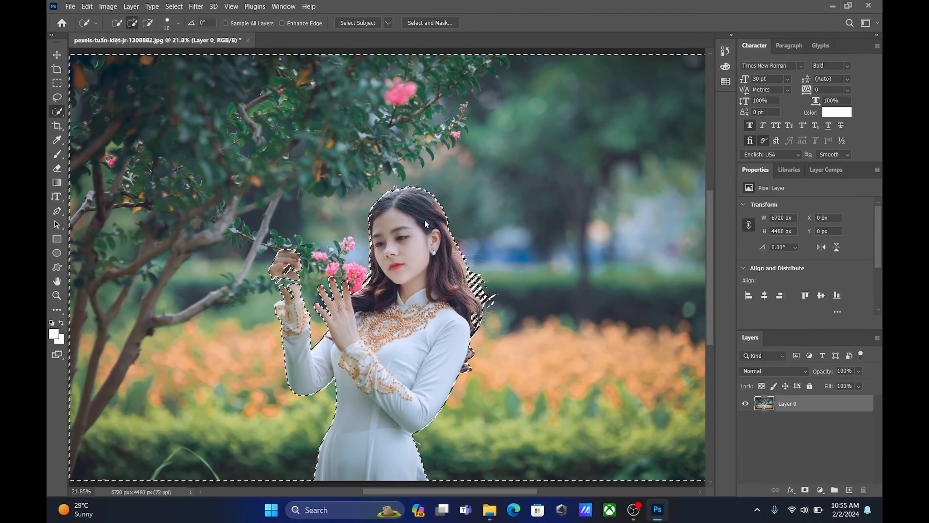
pyautogui.click(820, 490)
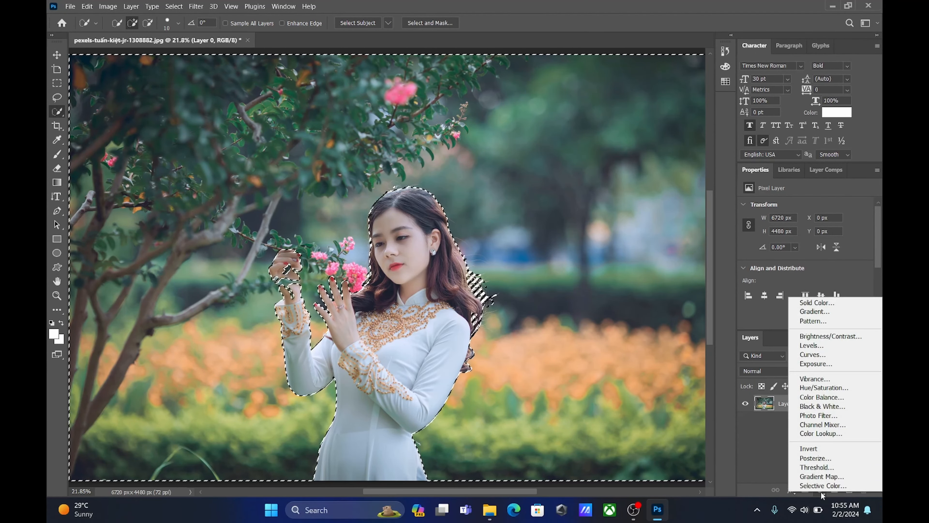
pyautogui.click(823, 406)
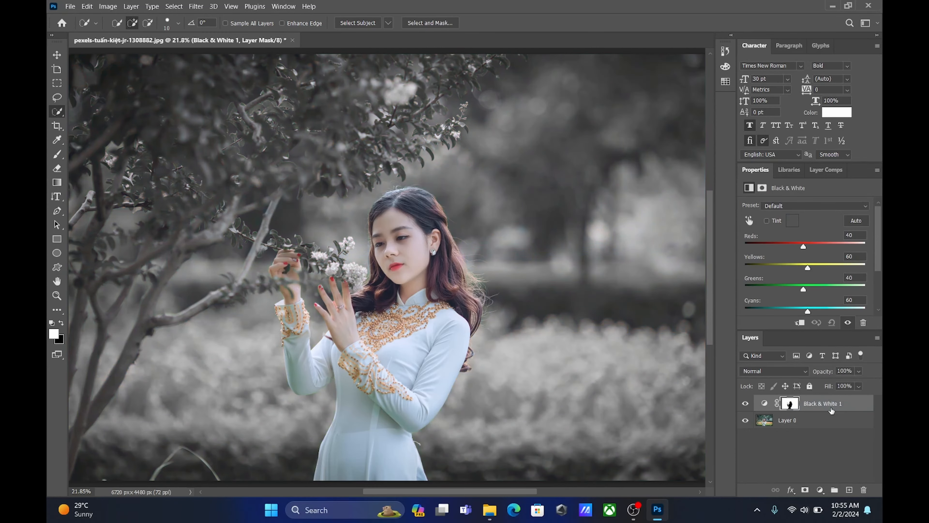
# Examine the color splash result around the fingers, flowers and hair edges, and in the whole picture
pyautogui.scroll(-1, 279, 271)
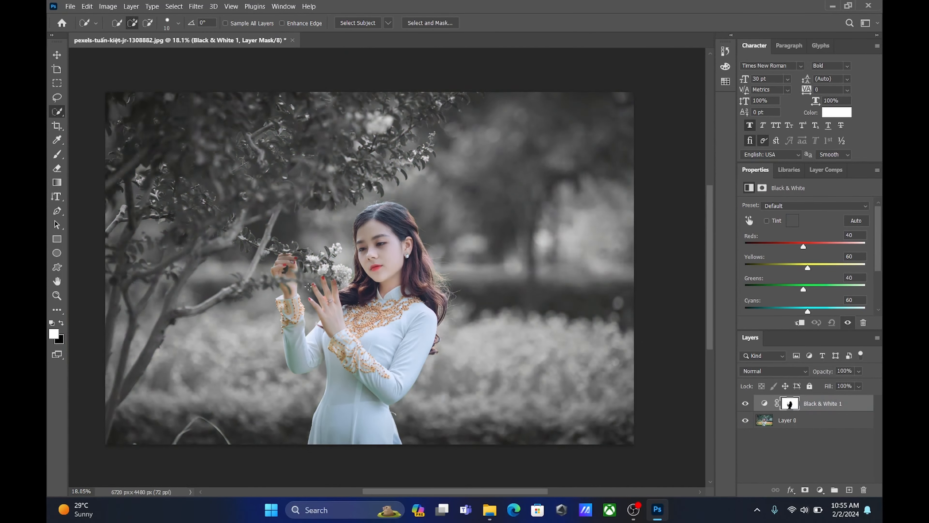
pyautogui.scroll(6, 279, 270)
pyautogui.scroll(-3, 362, 322)
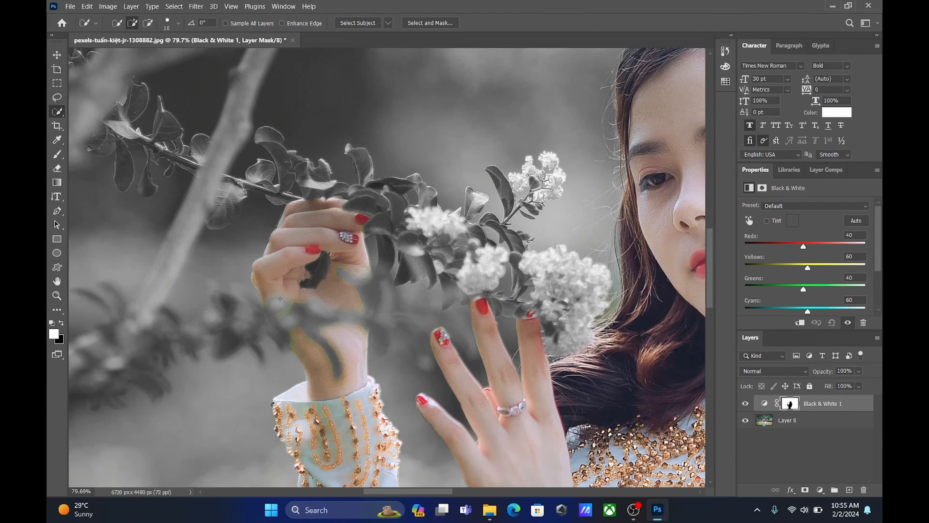
pyautogui.scroll(3, 525, 315)
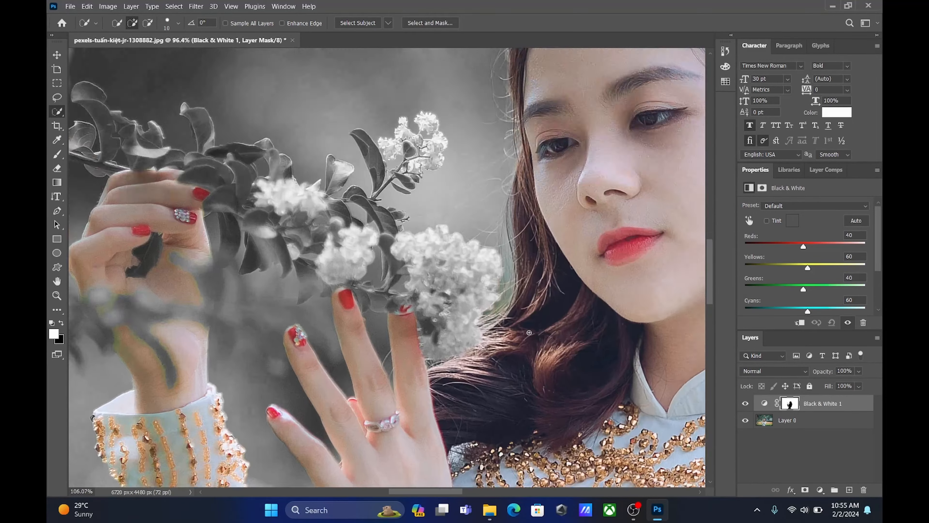
pyautogui.scroll(-5, 606, 327)
pyautogui.scroll(5, 606, 327)
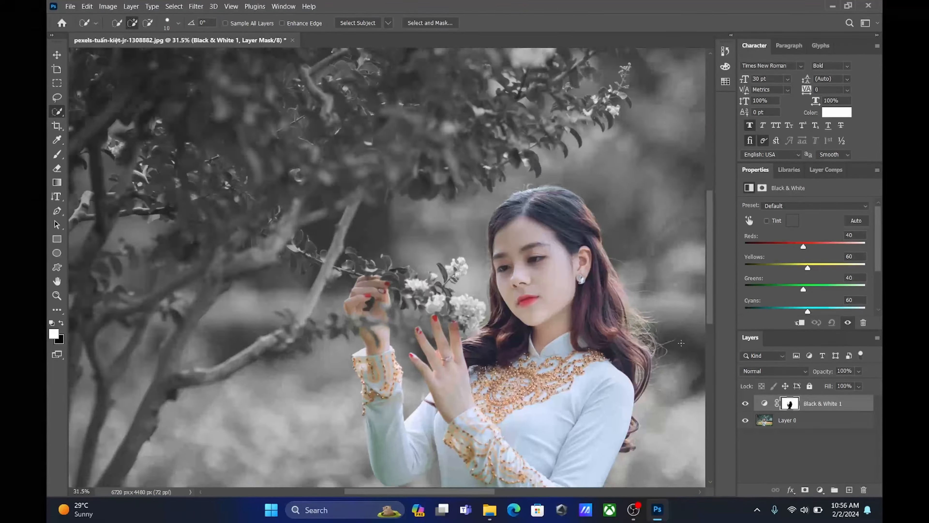
pyautogui.scroll(1, 562, 289)
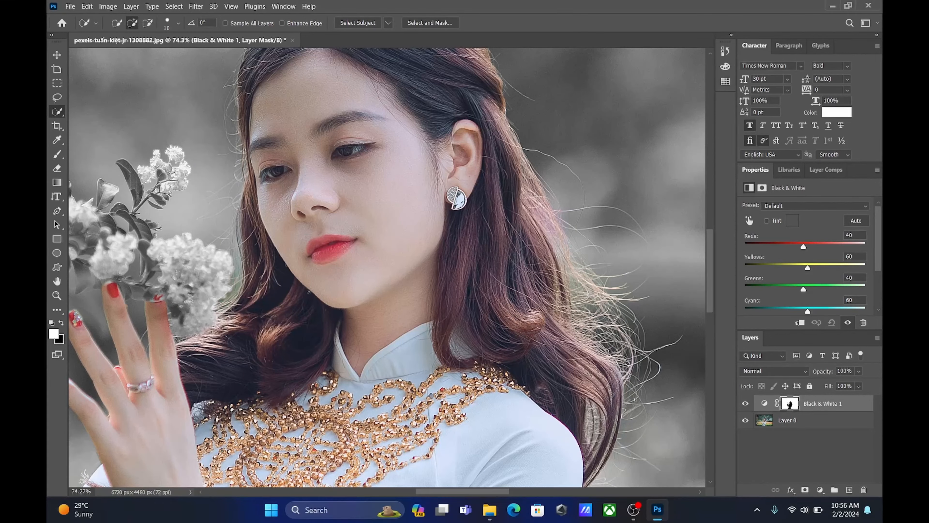
pyautogui.scroll(-2, 219, 154)
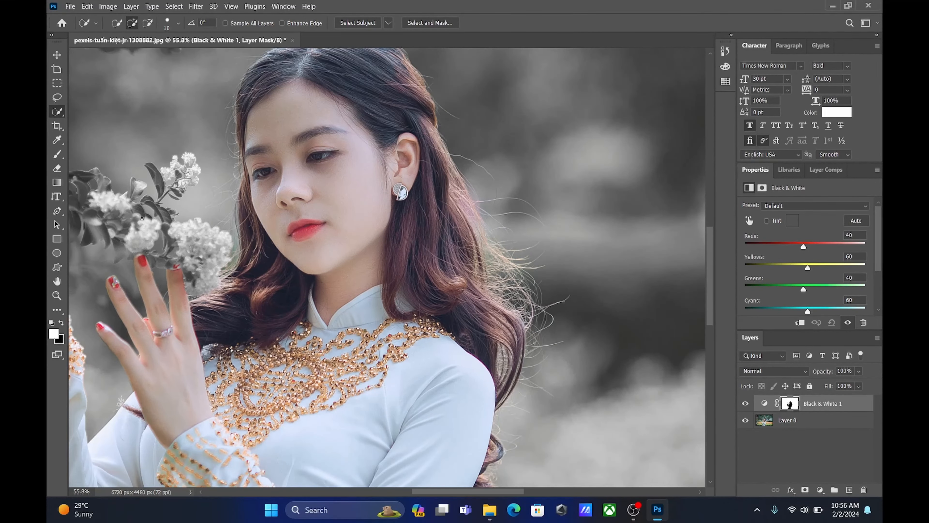
pyautogui.scroll(-5, 142, 218)
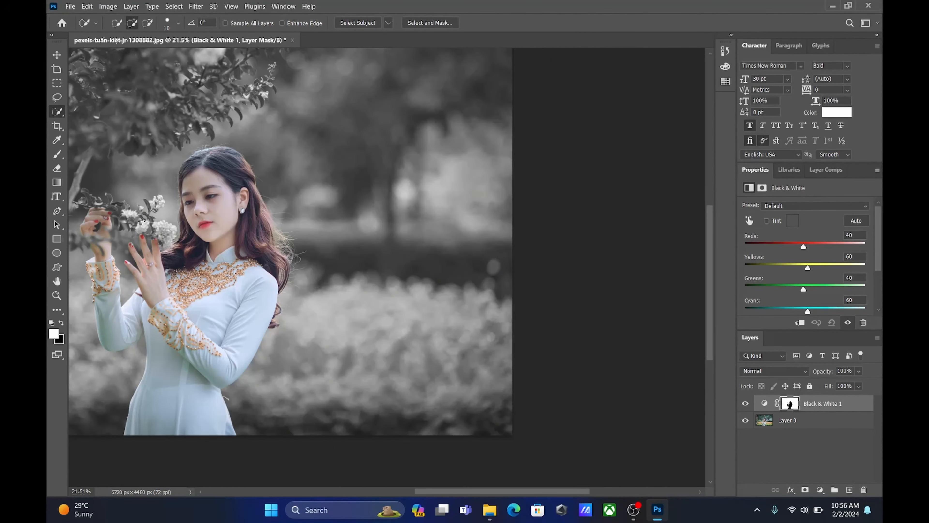
pyautogui.hotkey('ctrl', '0')
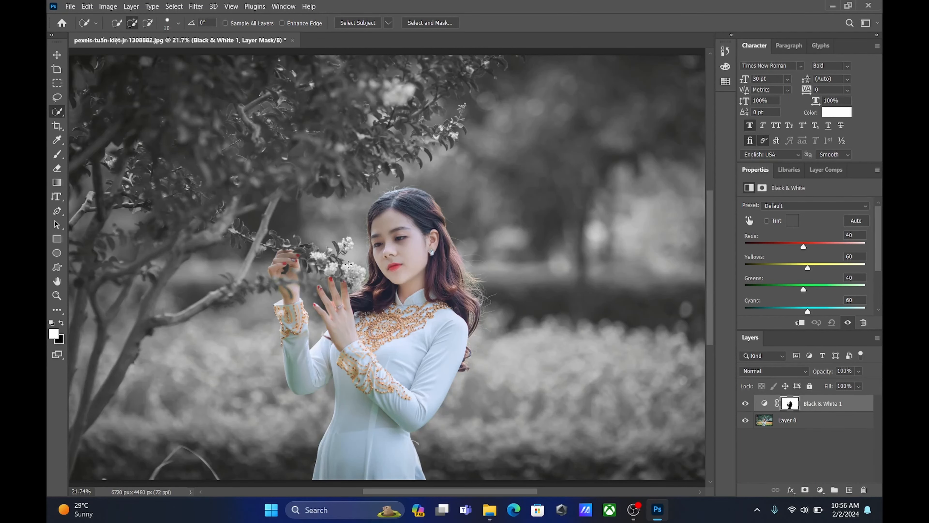
pyautogui.scroll(-1, 348, 264)
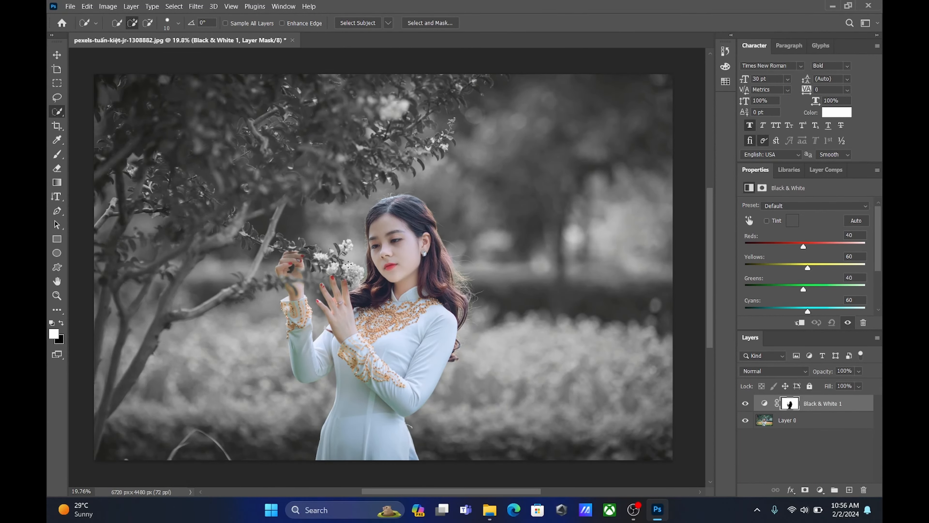
# Save a copy of the image as a JPEG named Color Splash in the 03 - Photoshop Color Splash Effect folder
pyautogui.hotkey('ctrl', 'alt', 's')
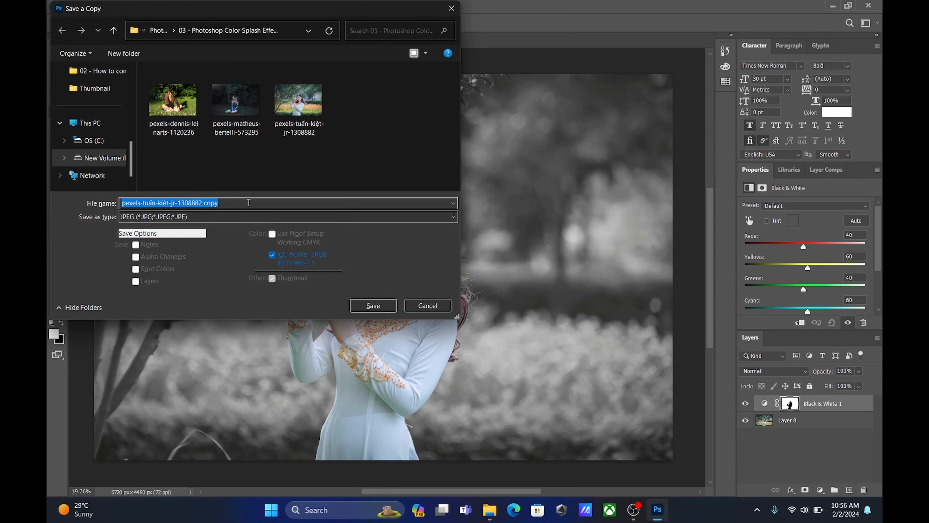
pyautogui.write('C')
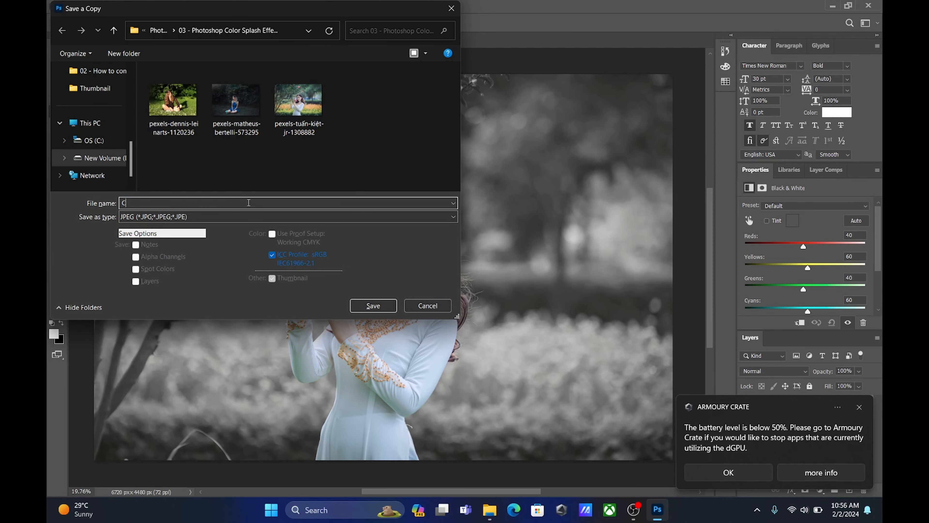
pyautogui.write('olor S')
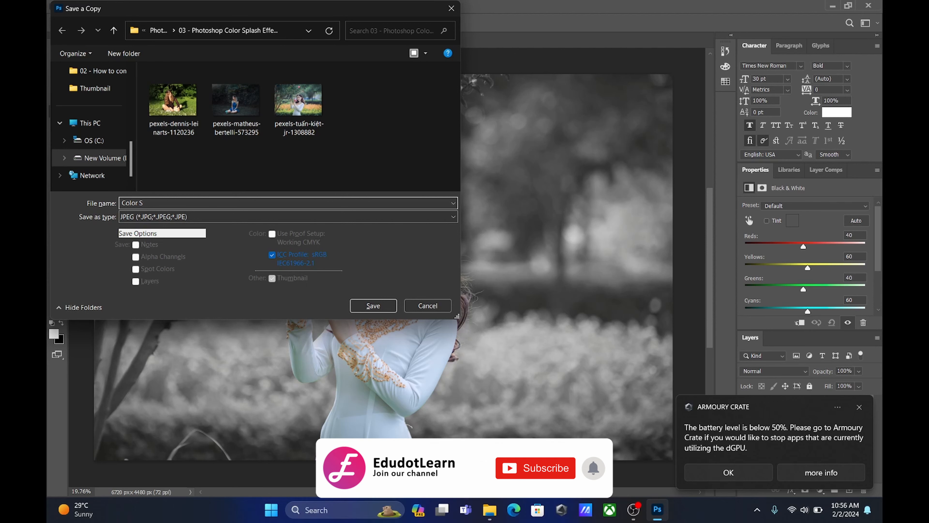
pyautogui.write('plash')
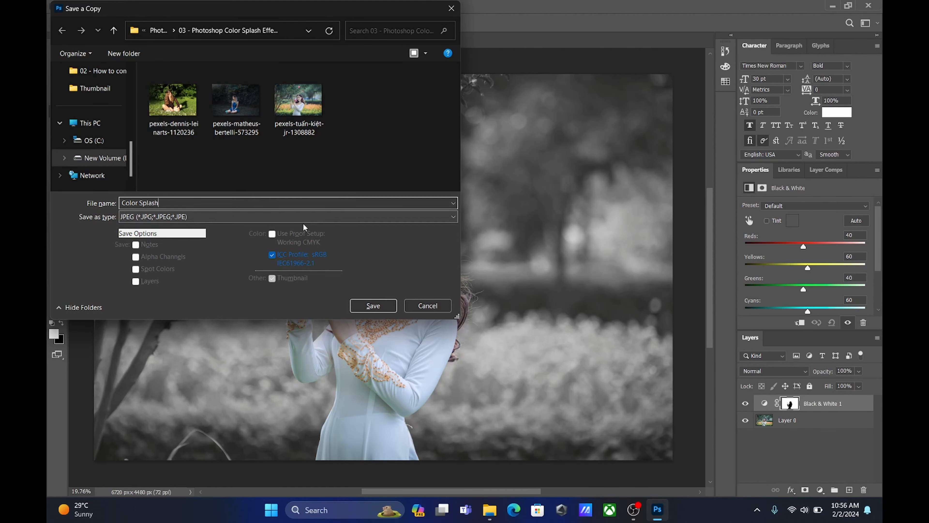
pyautogui.click(386, 308)
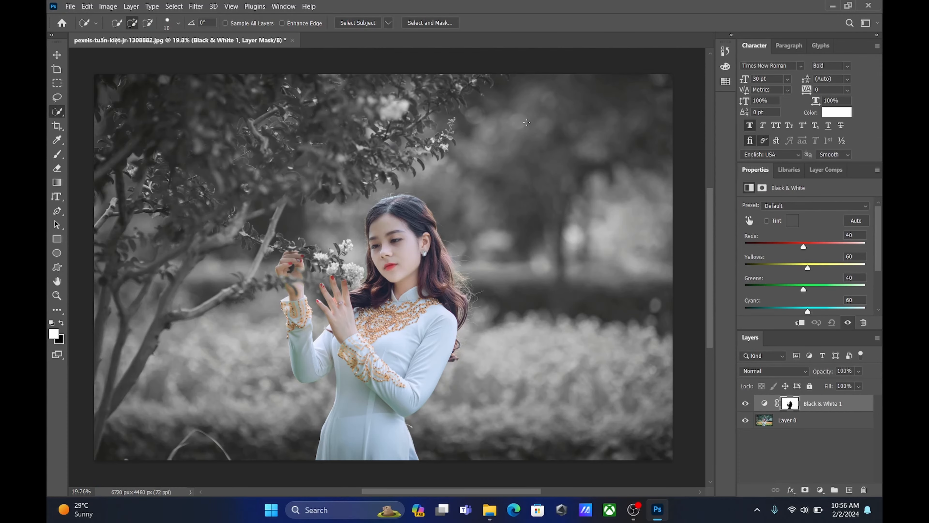
# Minimize Photoshop, switch to File Explorer and open the saved Color Splash image
pyautogui.click(830, 4)
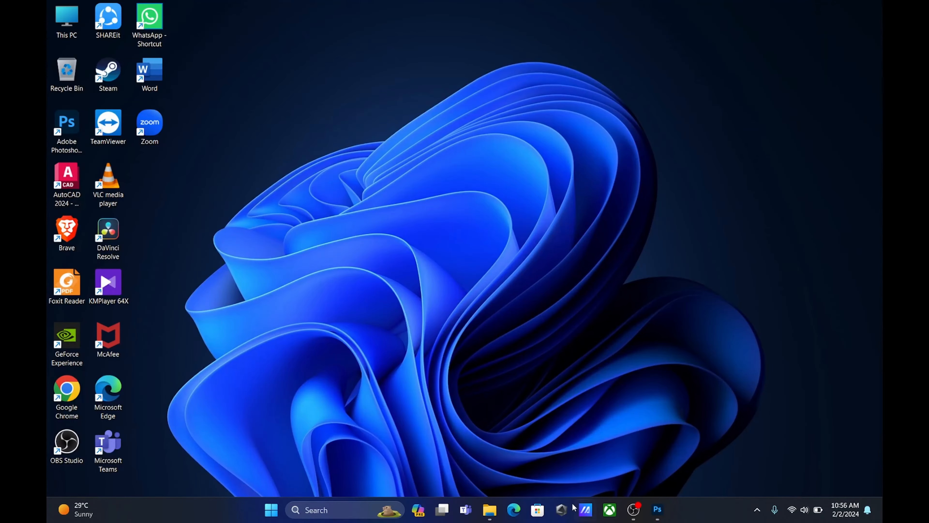
pyautogui.click(490, 509)
pyautogui.click(336, 128)
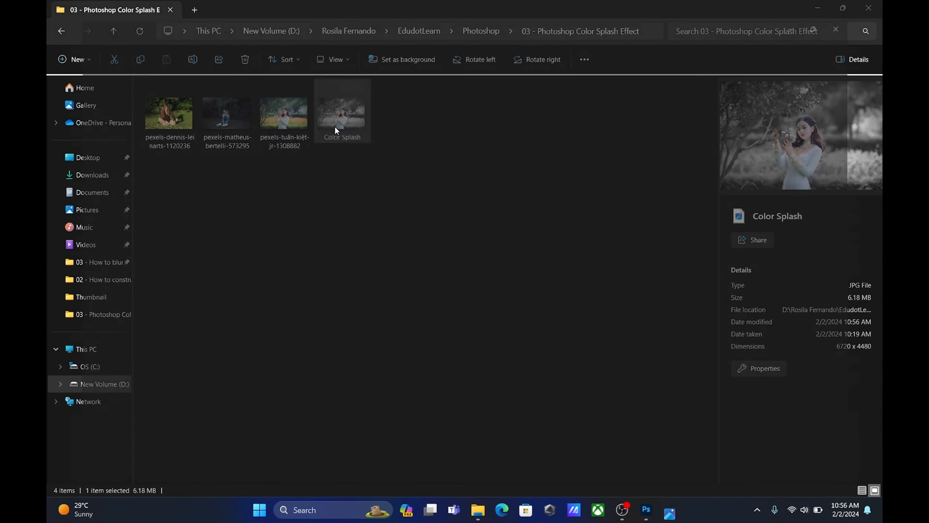
# Open the Color Splash image in the photo viewer and compare it repeatedly with the original color photo
pyautogui.doubleClick(334, 126)
pyautogui.press('Right')
pyautogui.press('Left')
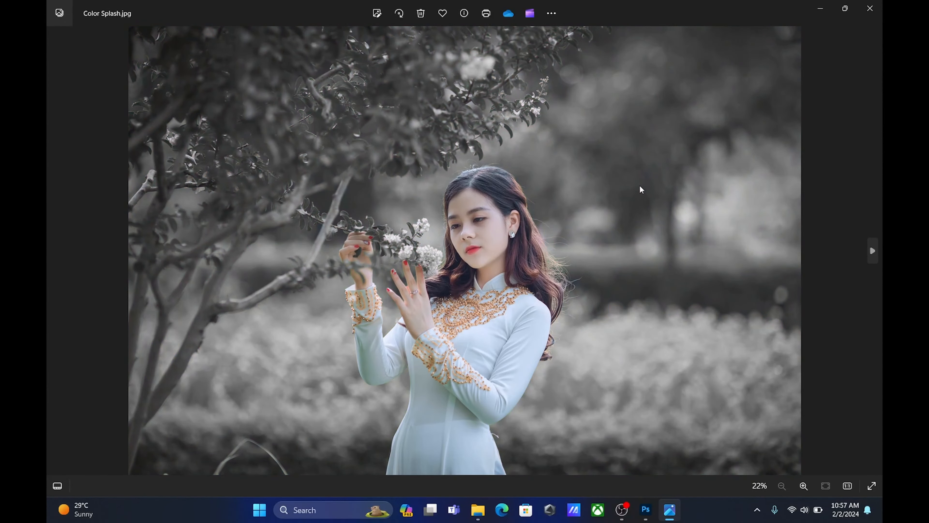
pyautogui.press('Right')
pyautogui.press('Left')
pyautogui.press('Right')
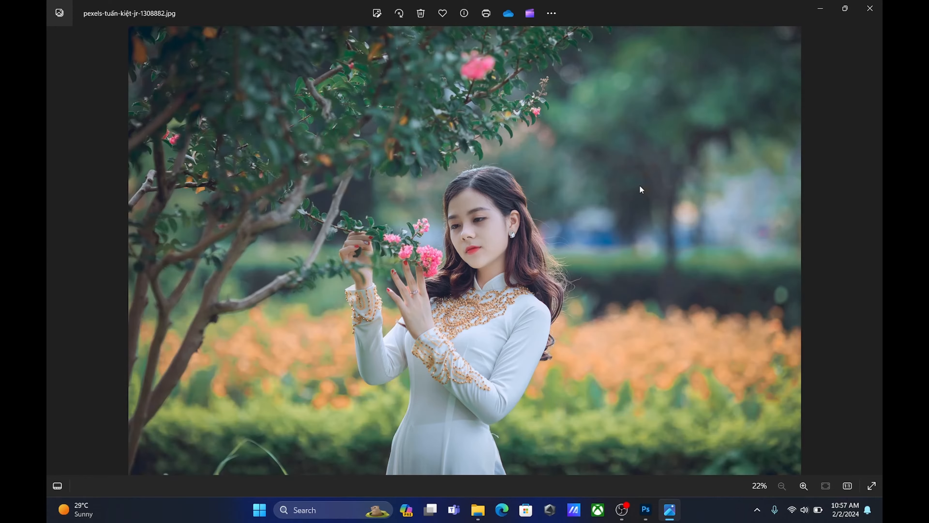
pyautogui.press('Left')
# Inspect the face, hands, flowers and hair edges of the Color Splash image up close, and compare the whole picture with the original again
pyautogui.scroll(6, 435, 258)
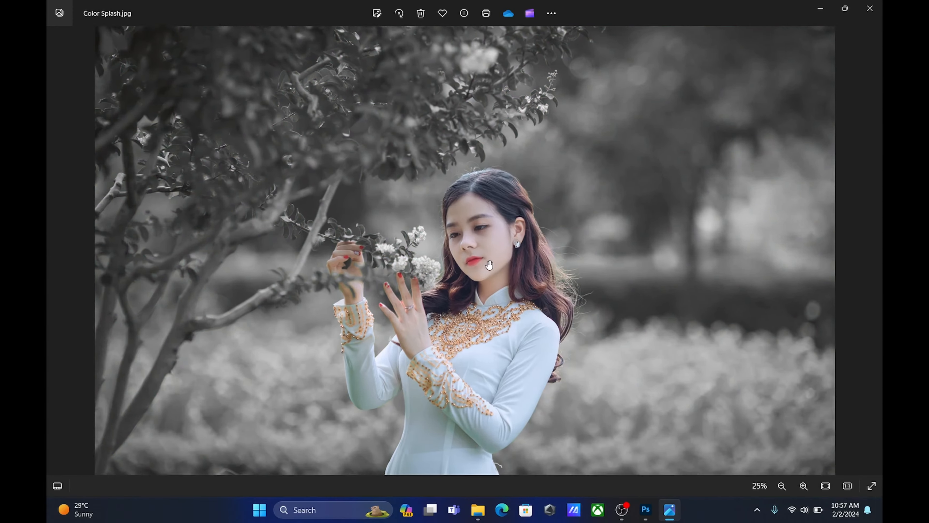
pyautogui.scroll(3, 801, 229)
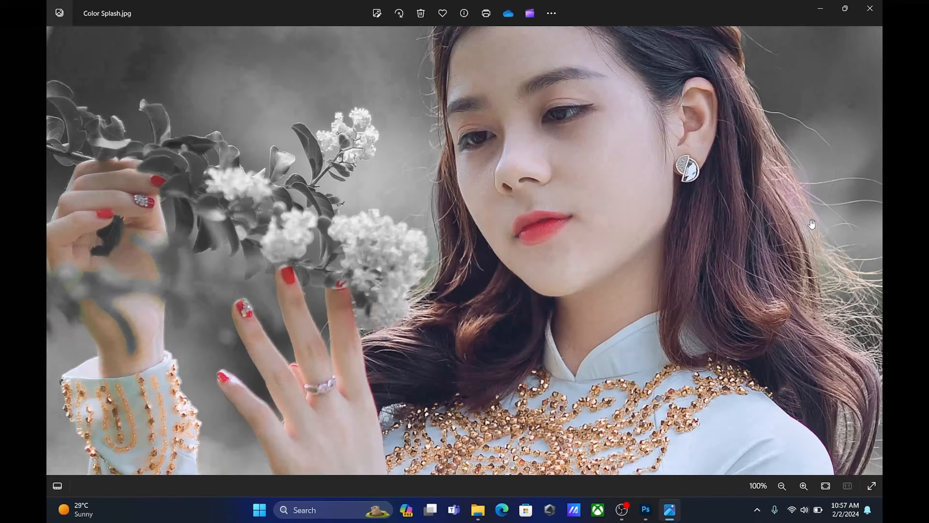
pyautogui.scroll(-3, 811, 224)
pyautogui.scroll(-4, 812, 225)
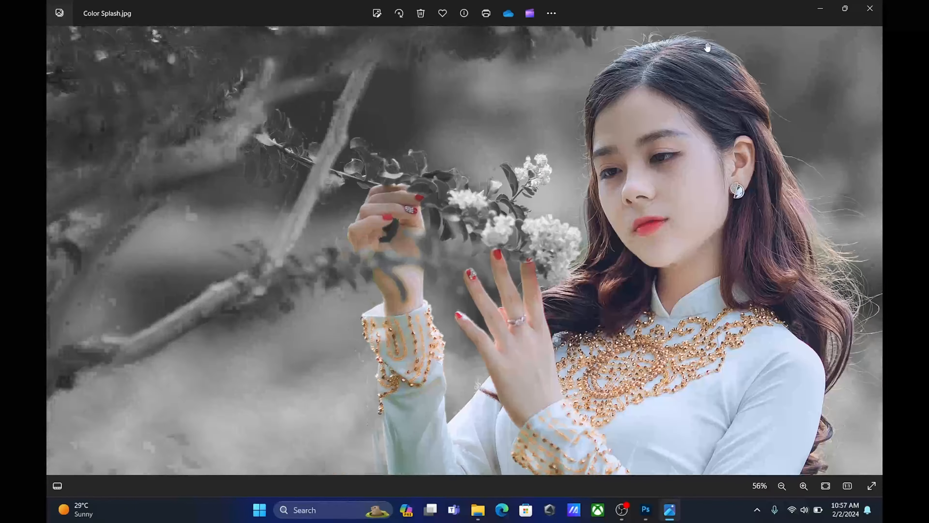
pyautogui.scroll(2, 696, 47)
pyautogui.scroll(-2, 834, 269)
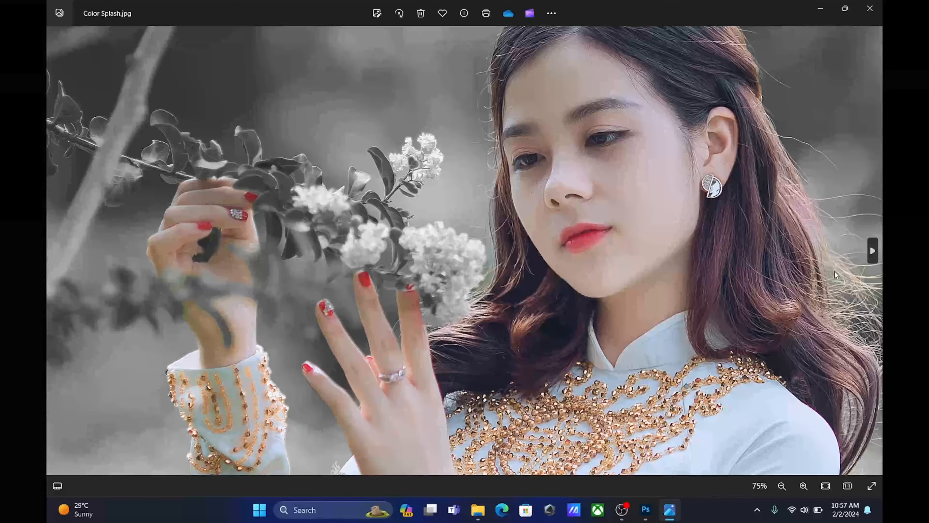
pyautogui.scroll(-3, 567, 237)
pyautogui.scroll(-2, 567, 237)
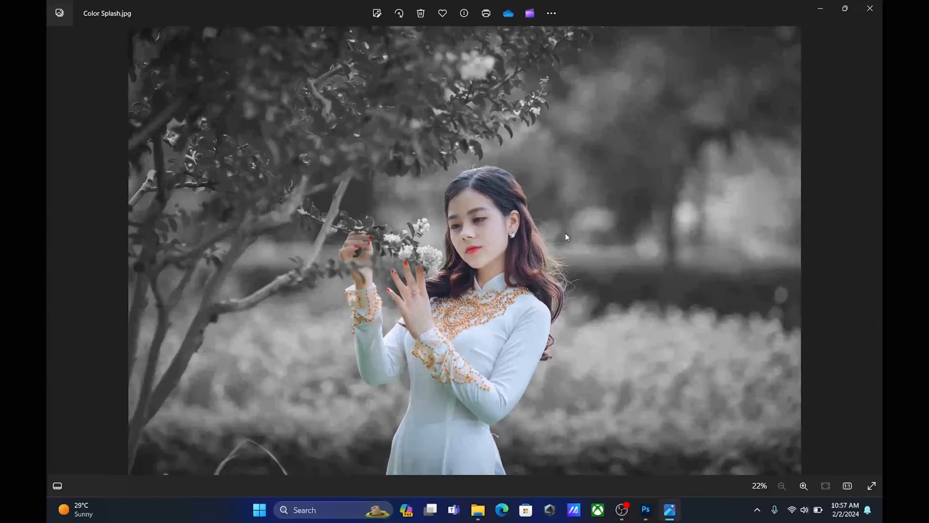
pyautogui.press('Right')
pyautogui.press('Left')
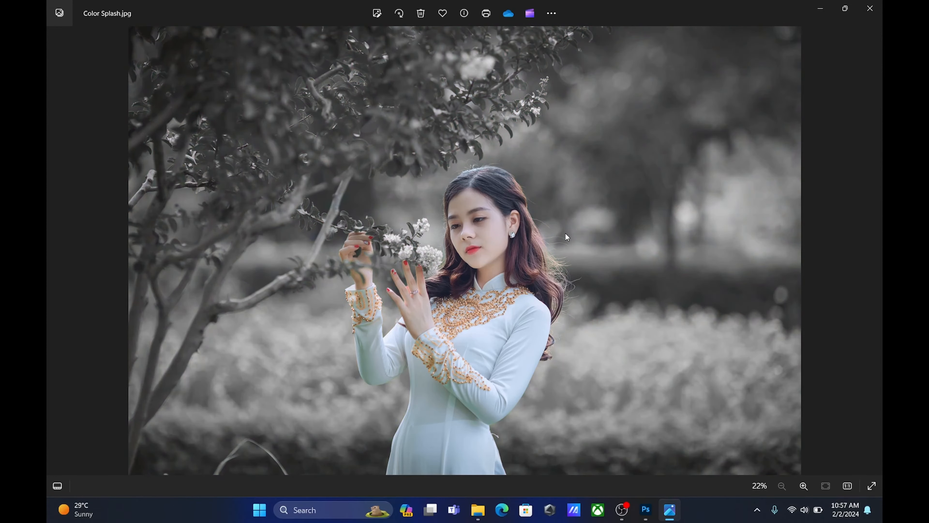